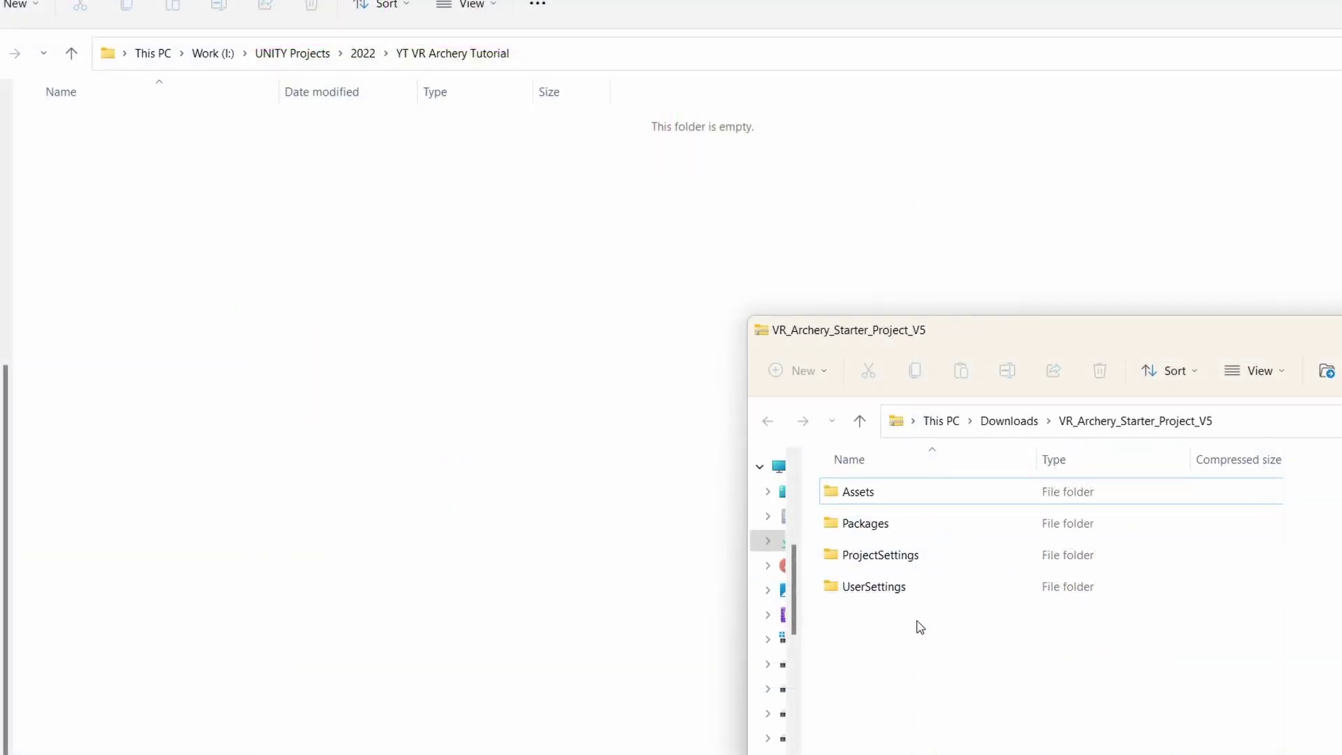
- Copy the Assets, Packages, ProjectSettings and UserSettings folders into YT VR Archery Tutorial
left_click_drag(931, 651, 854, 486)
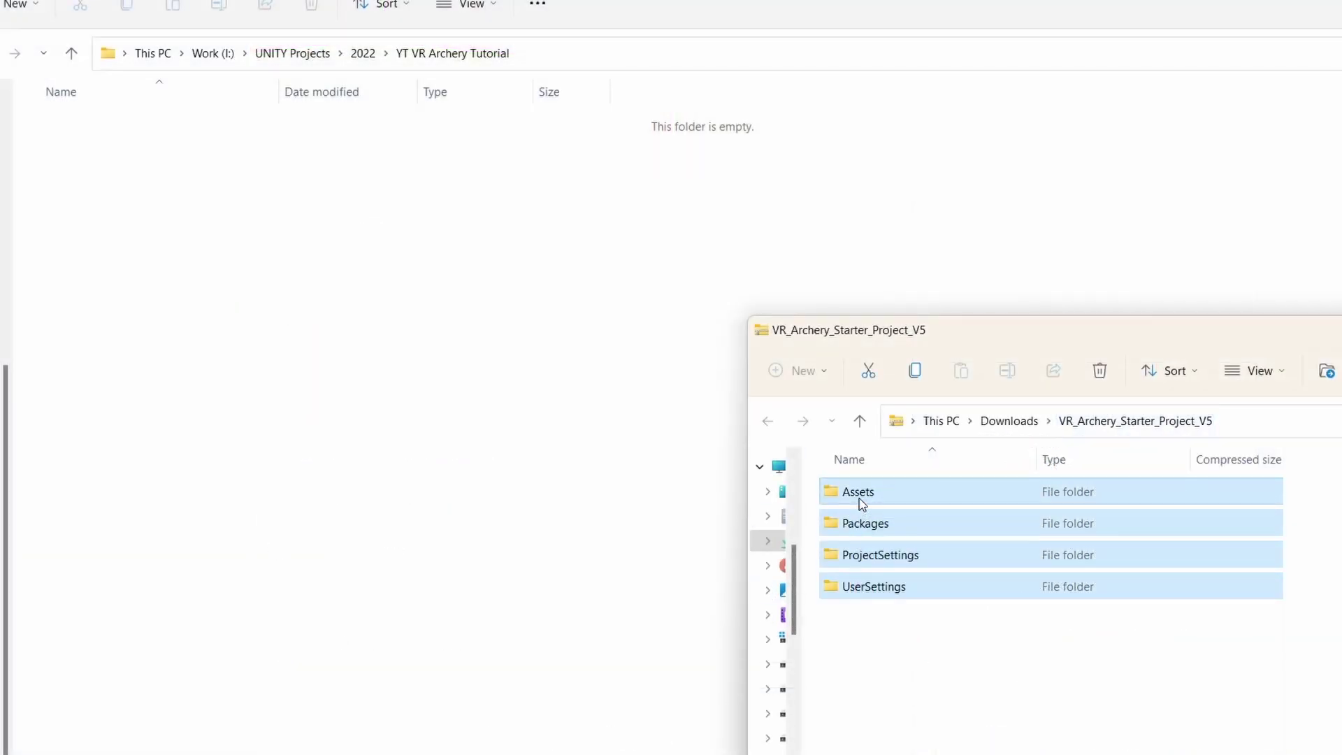
left_click_drag(862, 504, 433, 337)
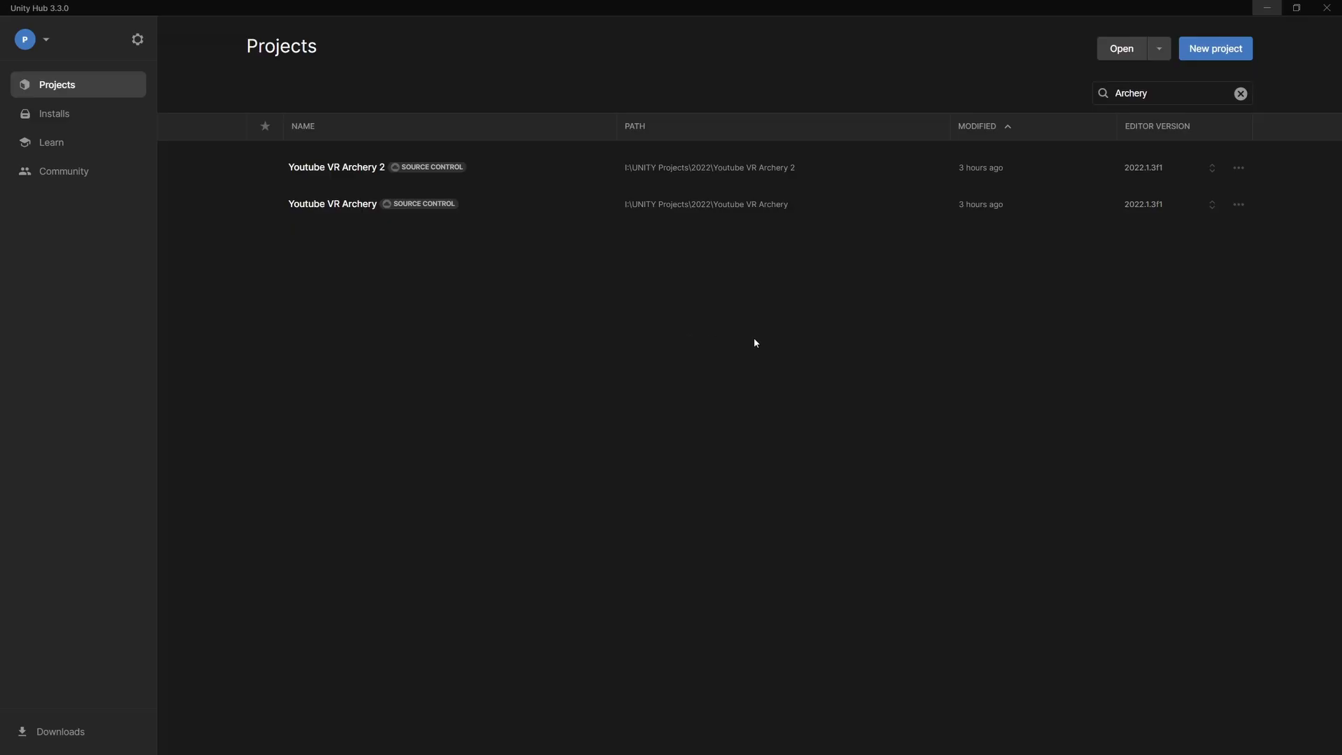
- Add the YT VR Archery Tutorial folder as an existing project in Unity Hub
left_click(1121, 51)
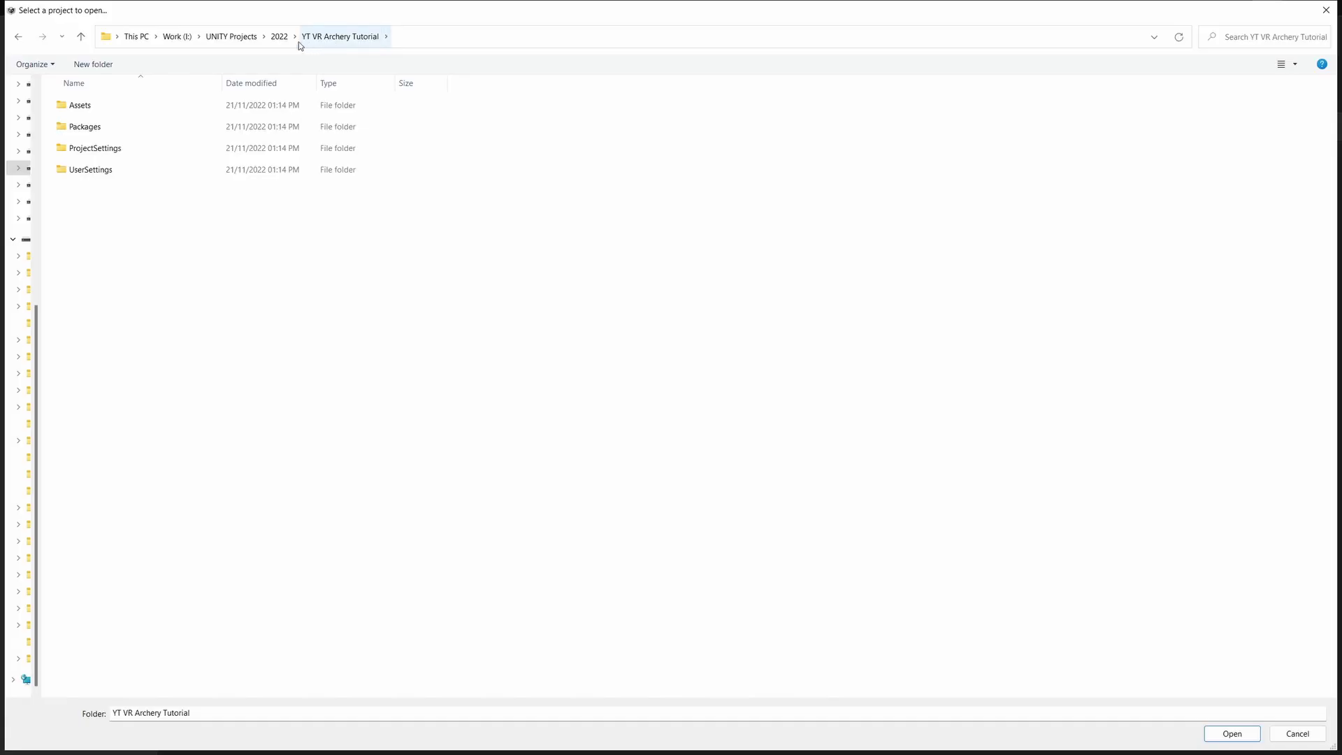
left_click(1231, 733)
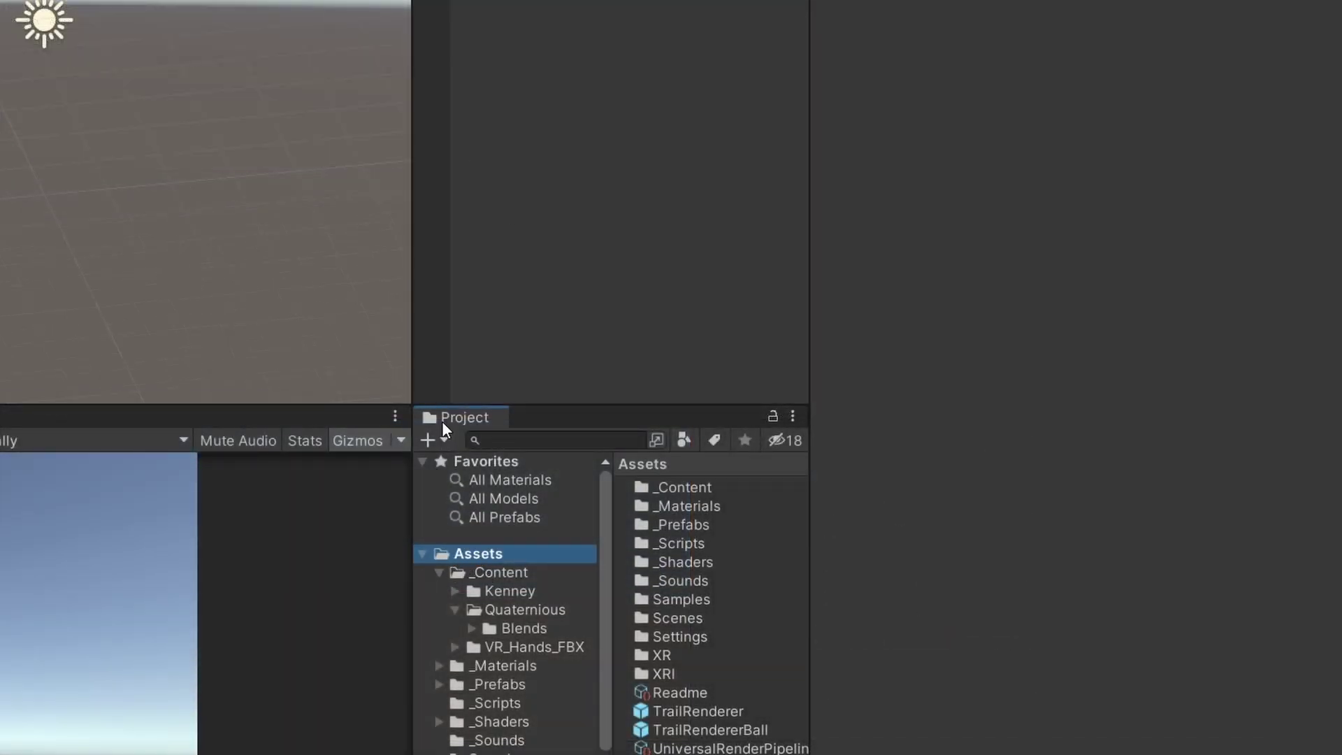
- Load ArcheryScene from Assets > Scenes and orbit around the archery field
left_click(440, 572)
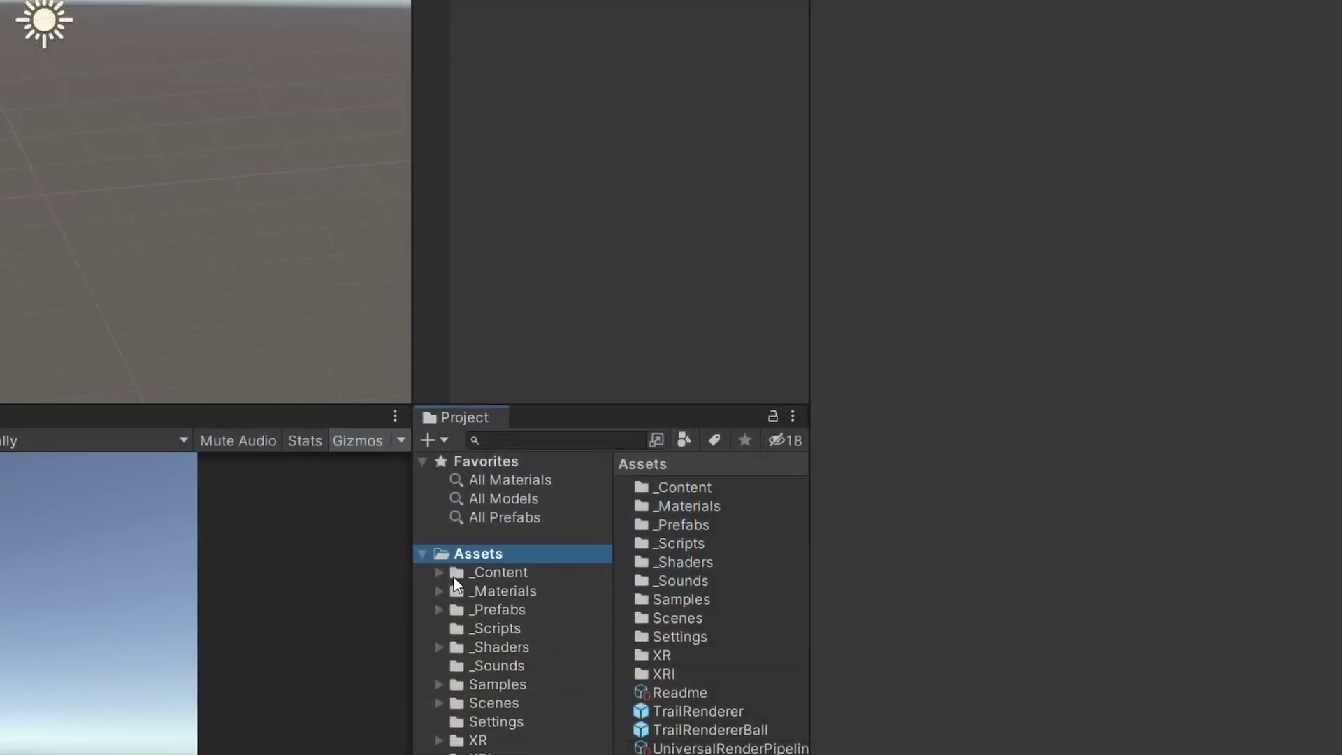
left_click(517, 702)
double_click(706, 505)
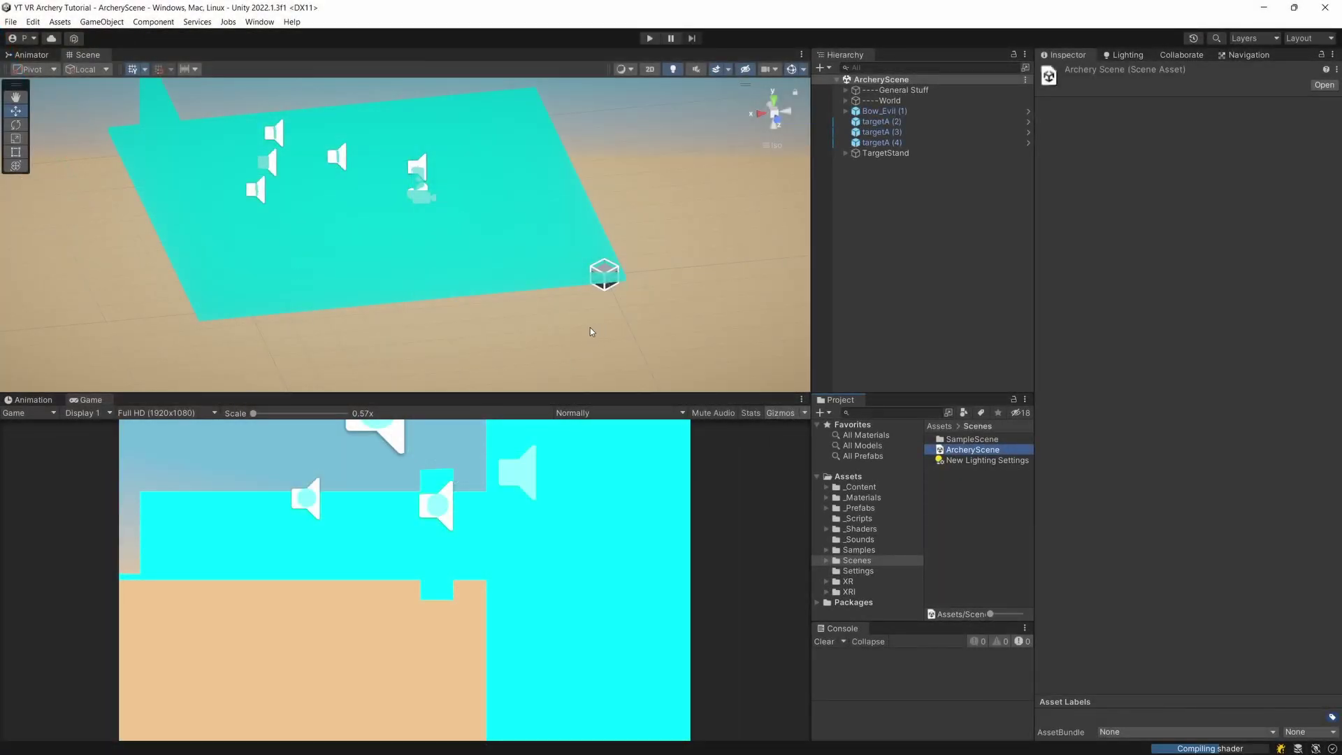
left_click_drag(514, 246, 330, 198, "alt")
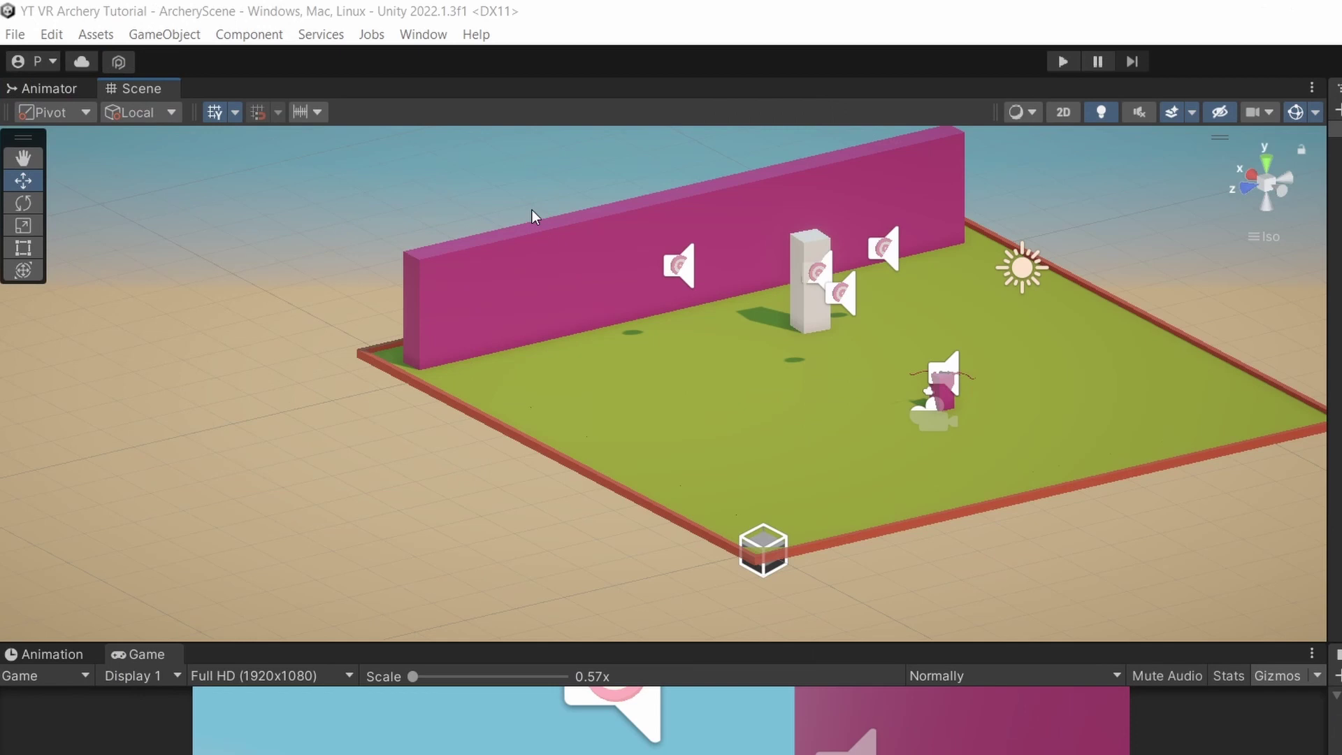
- Review OpenXR settings and its addable interaction profiles in Project Settings, then return to the Scene view
left_click(53, 35)
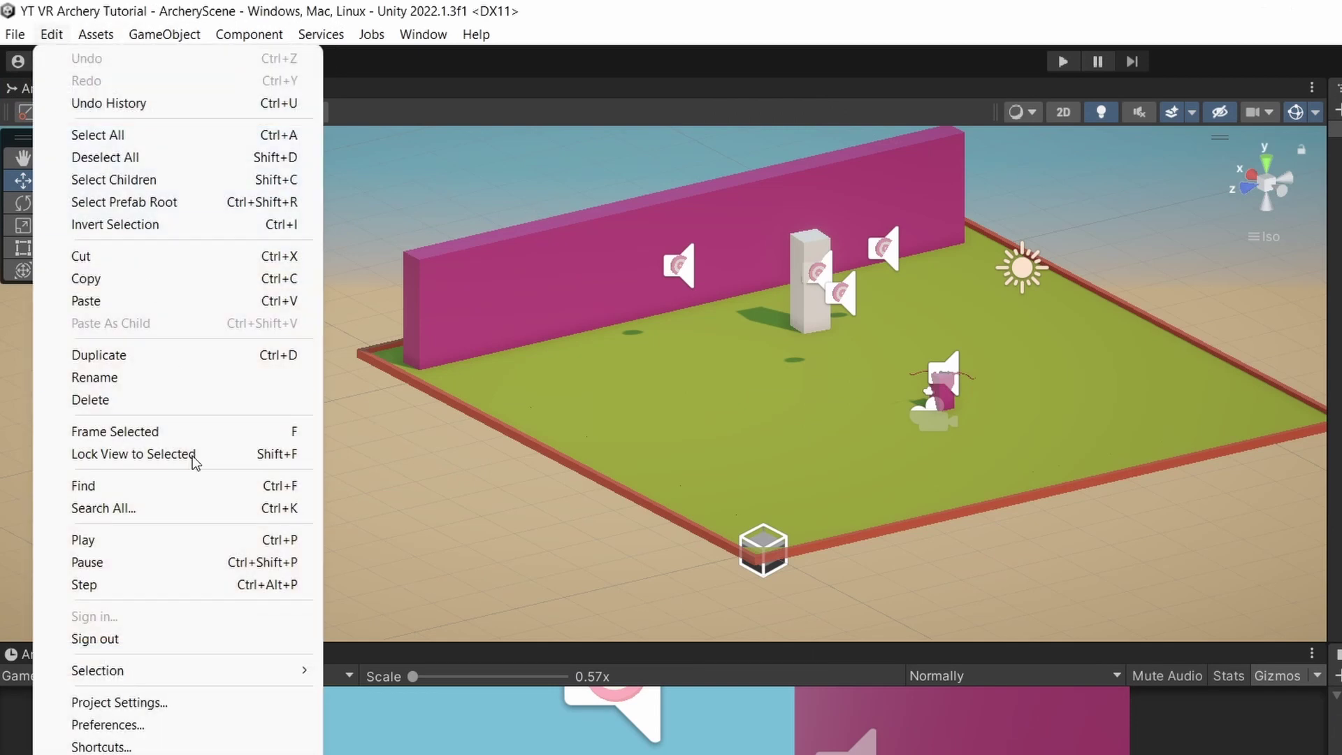
left_click(105, 701)
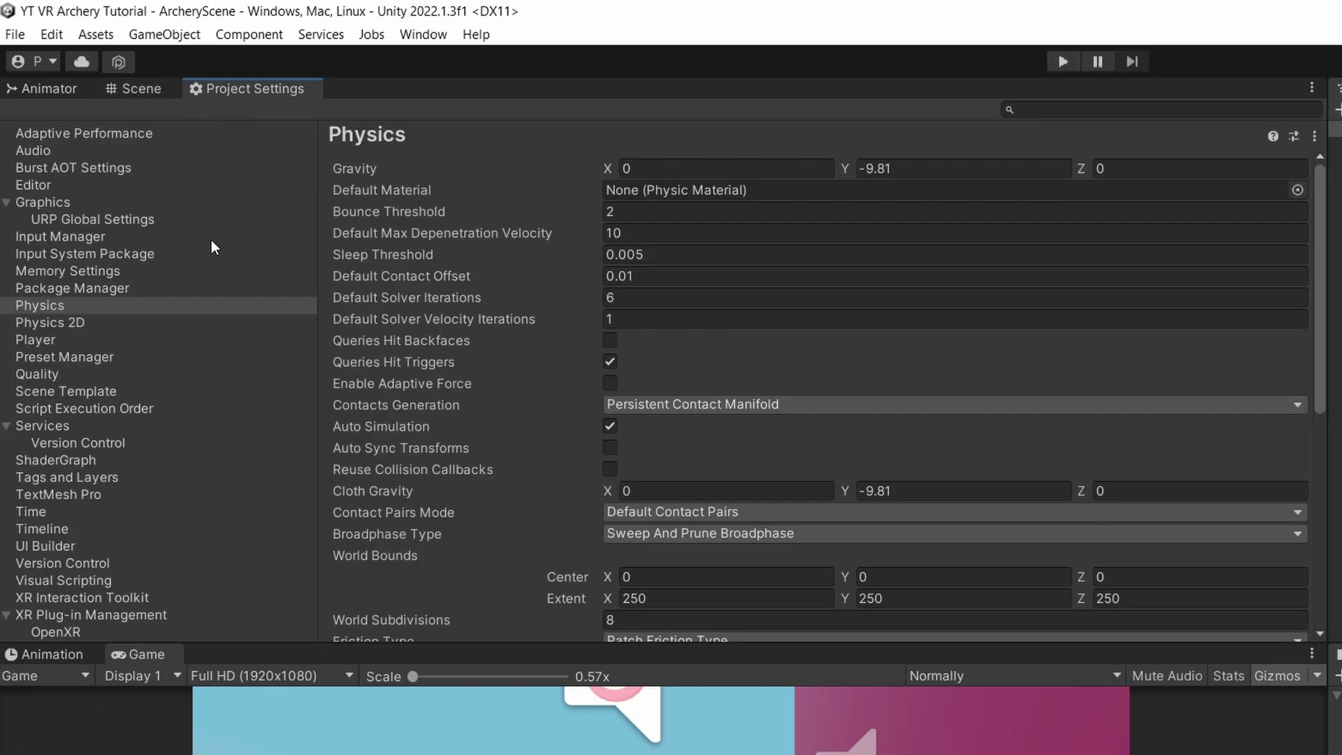
left_click(79, 615)
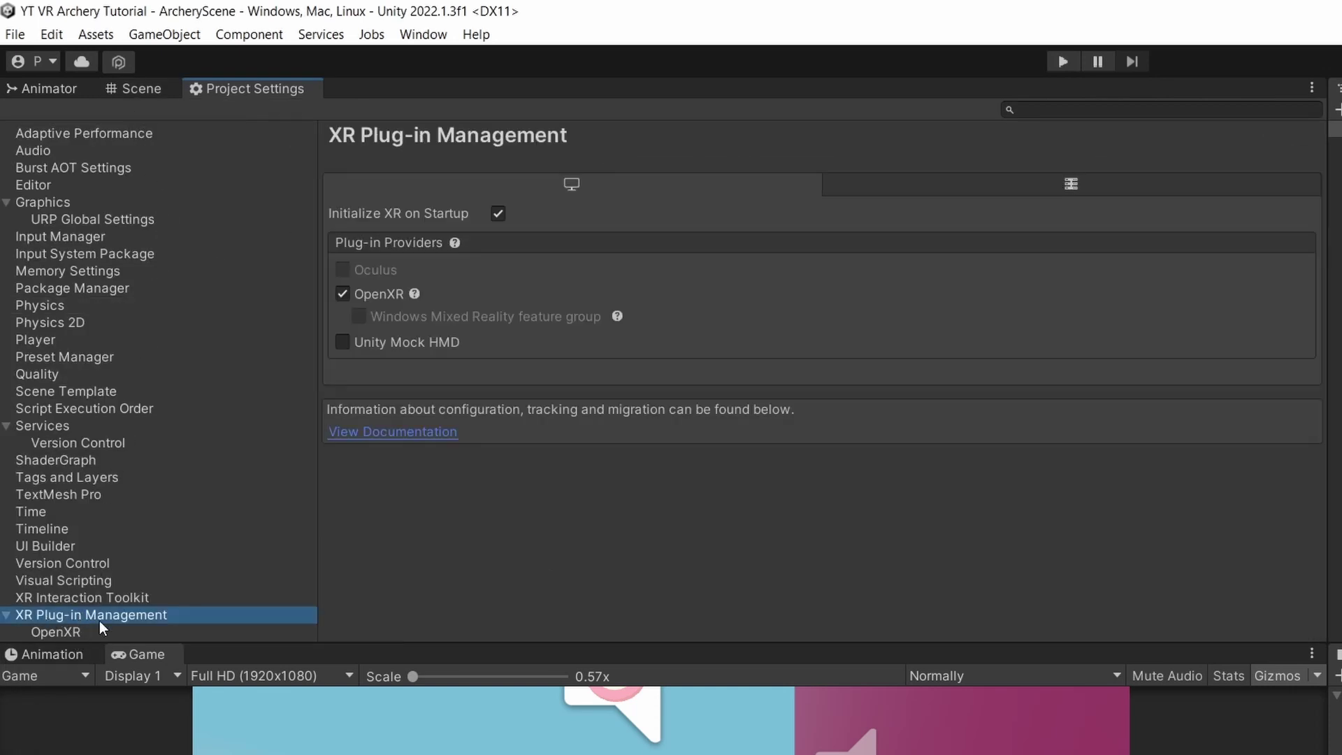
left_click(80, 632)
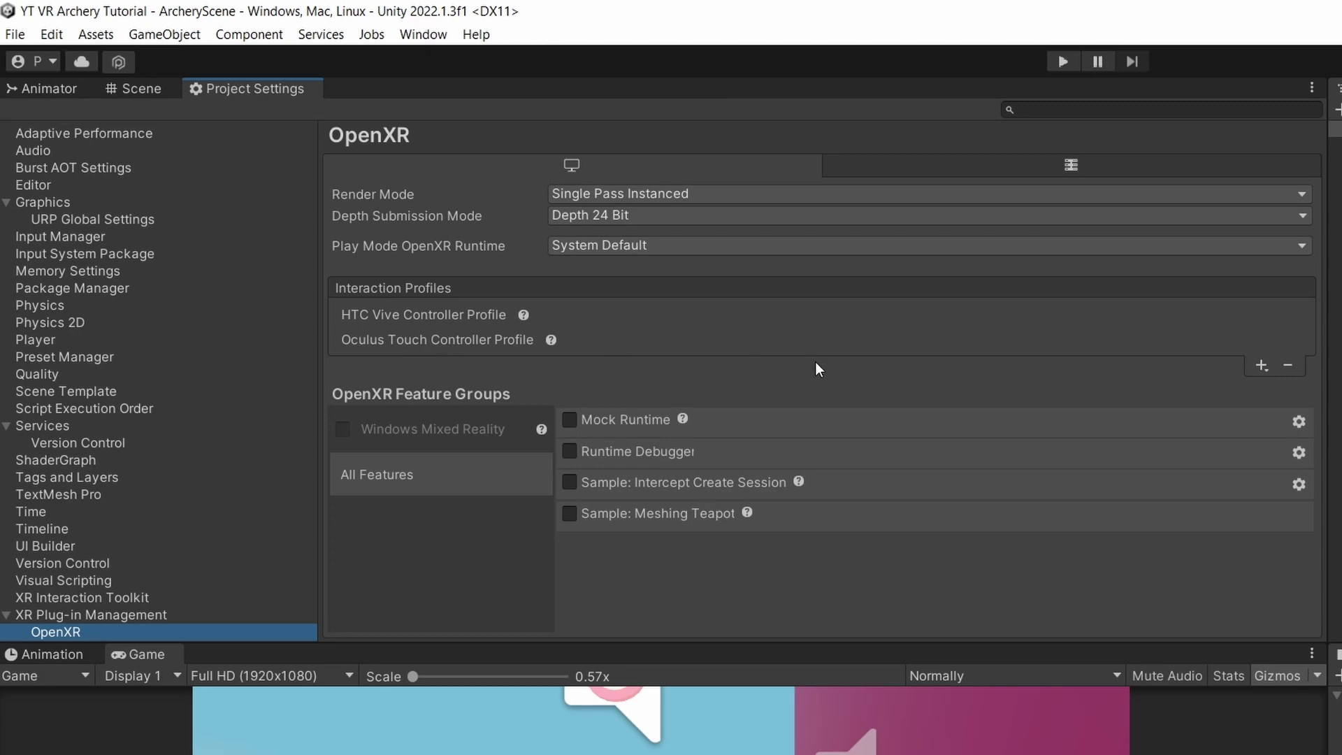
left_click(1265, 365)
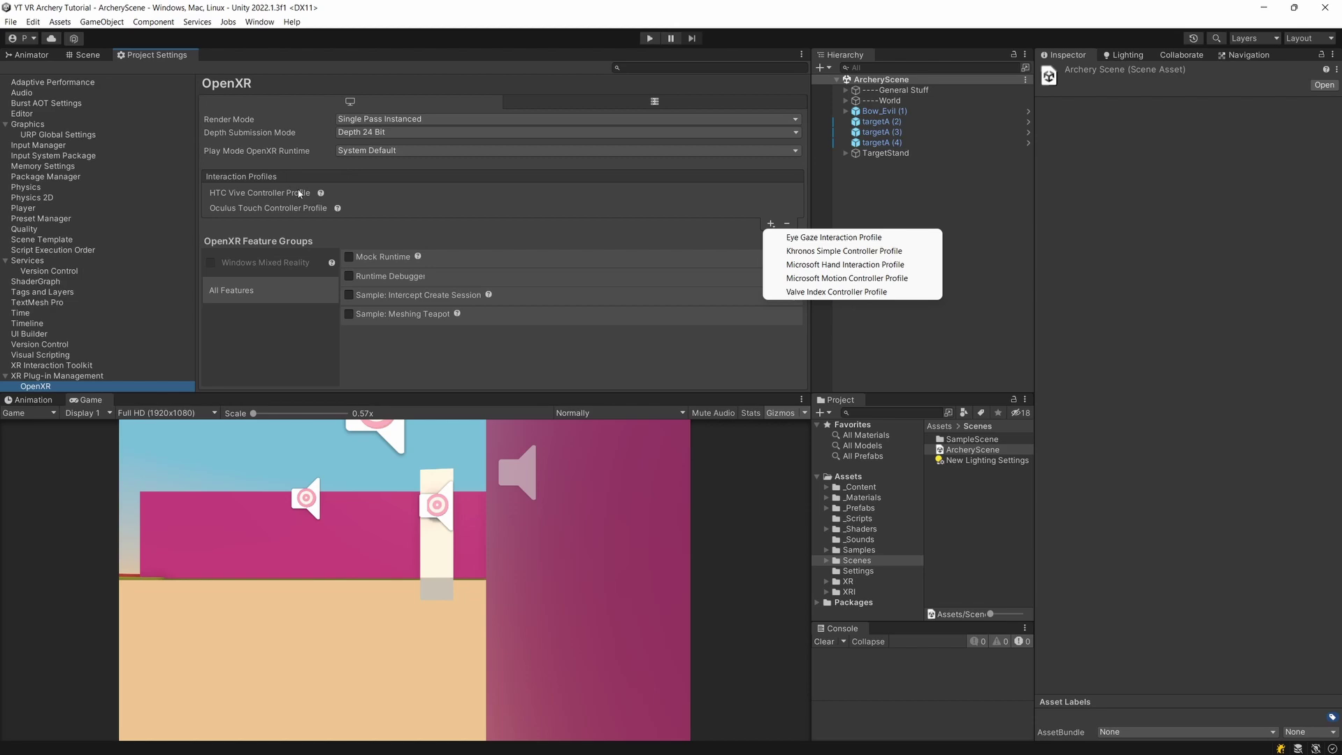
left_click(87, 54)
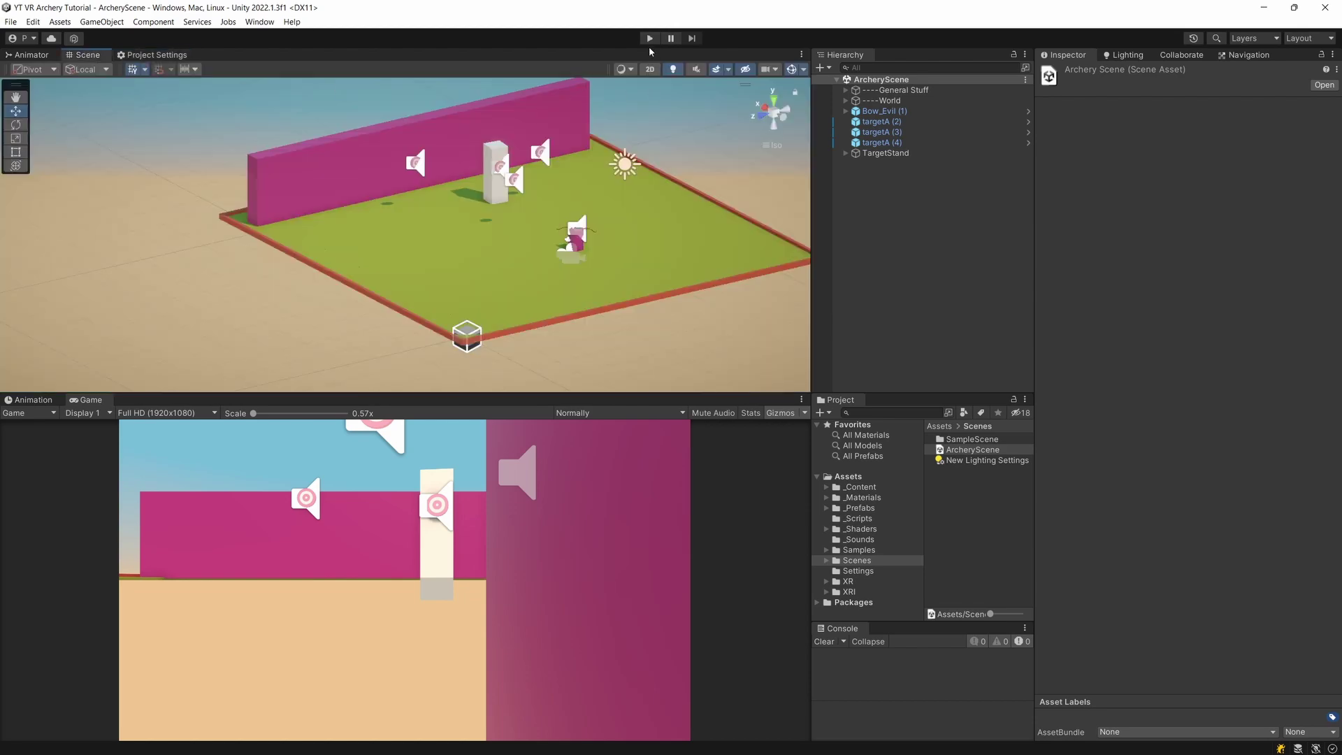
left_click(649, 39)
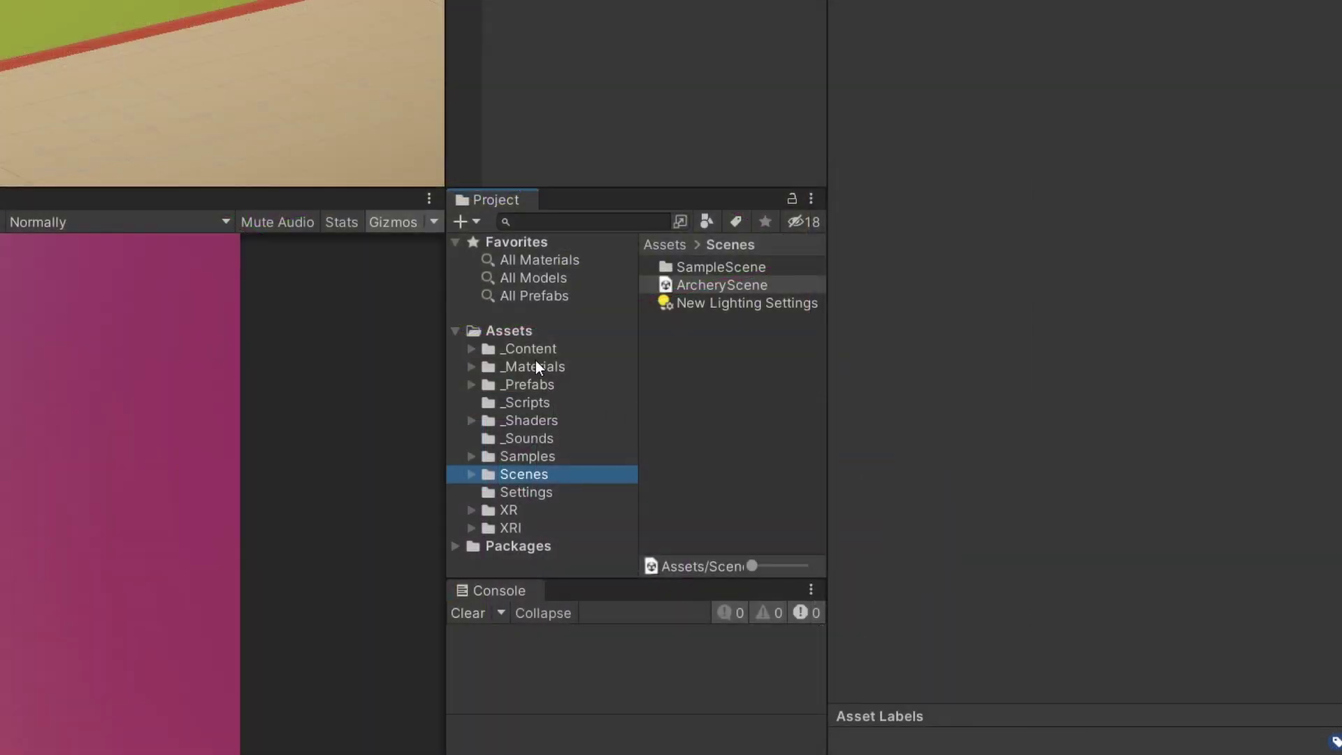
- Preview the Arrow, Bow_Wooden, Bow_Wooden2 and Bow_Evil models in _Content > Quaternious > Blends
left_click(602, 348)
left_click(697, 270)
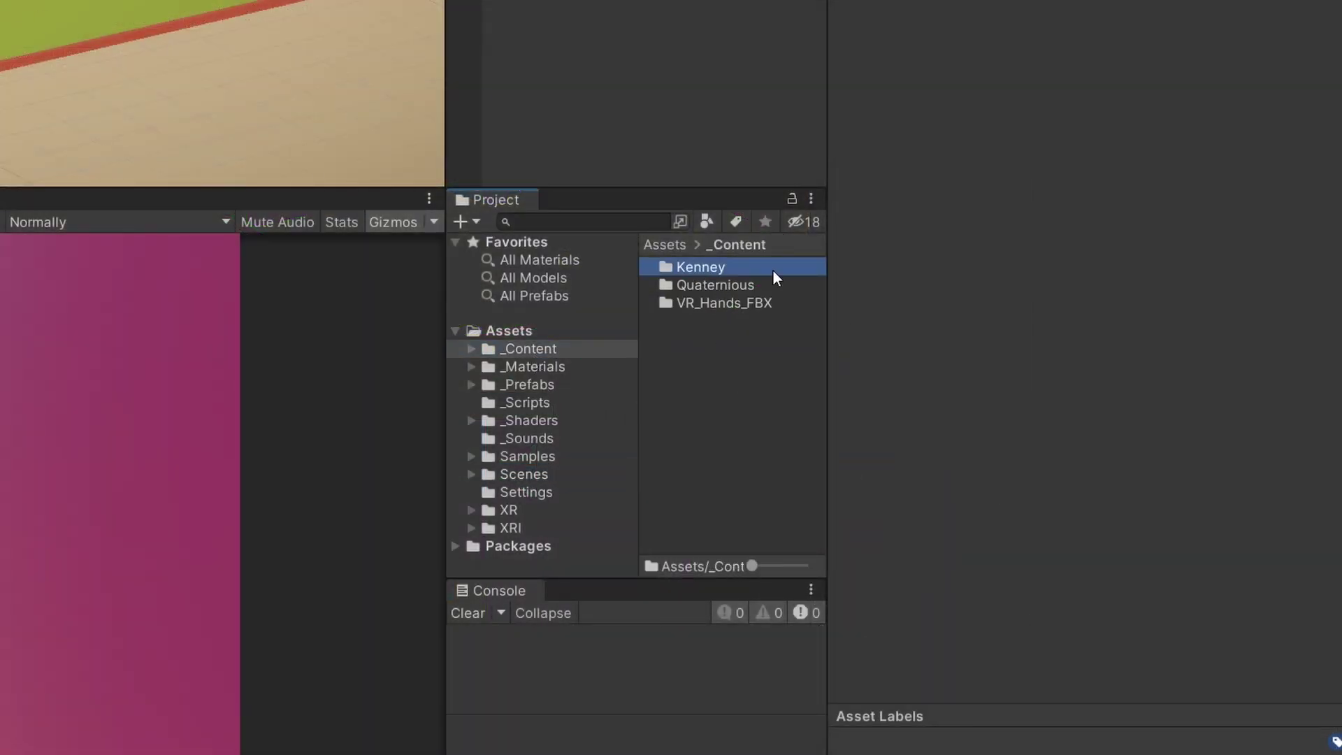
left_click(743, 287)
double_click(741, 284)
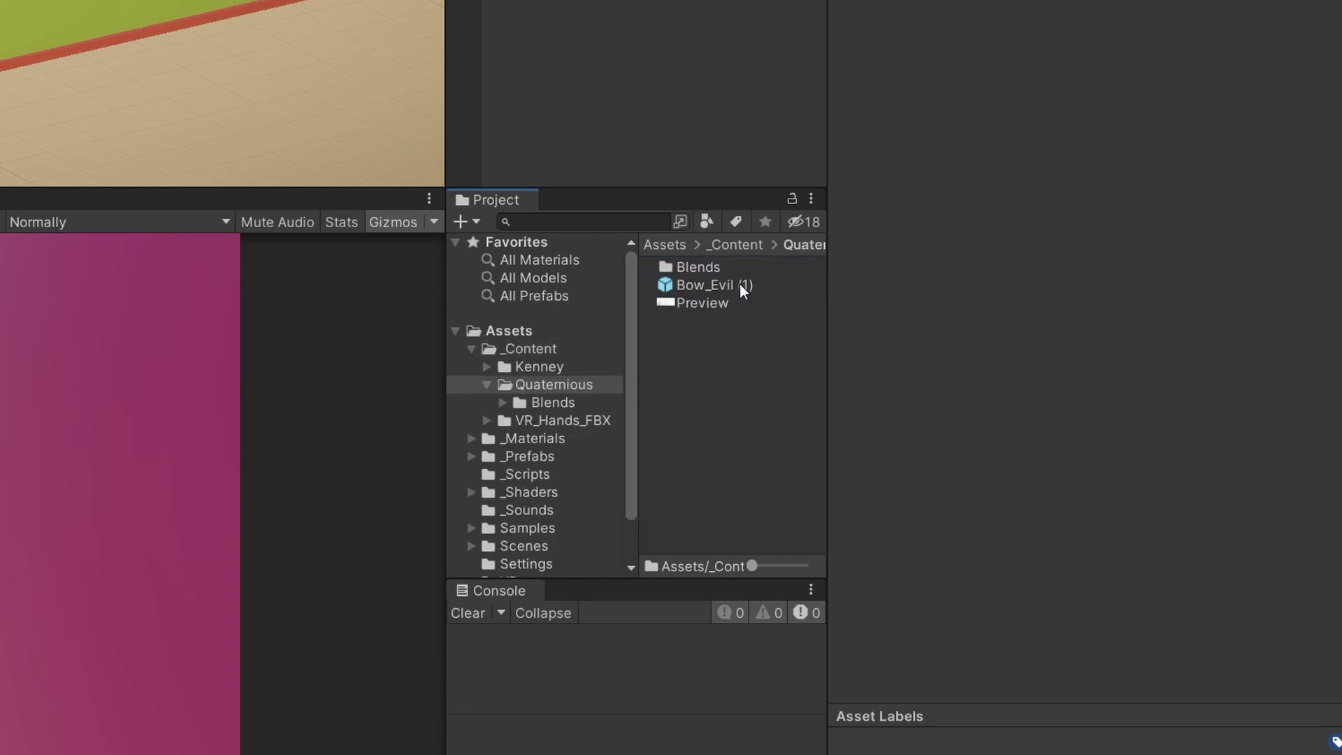
left_click(720, 284)
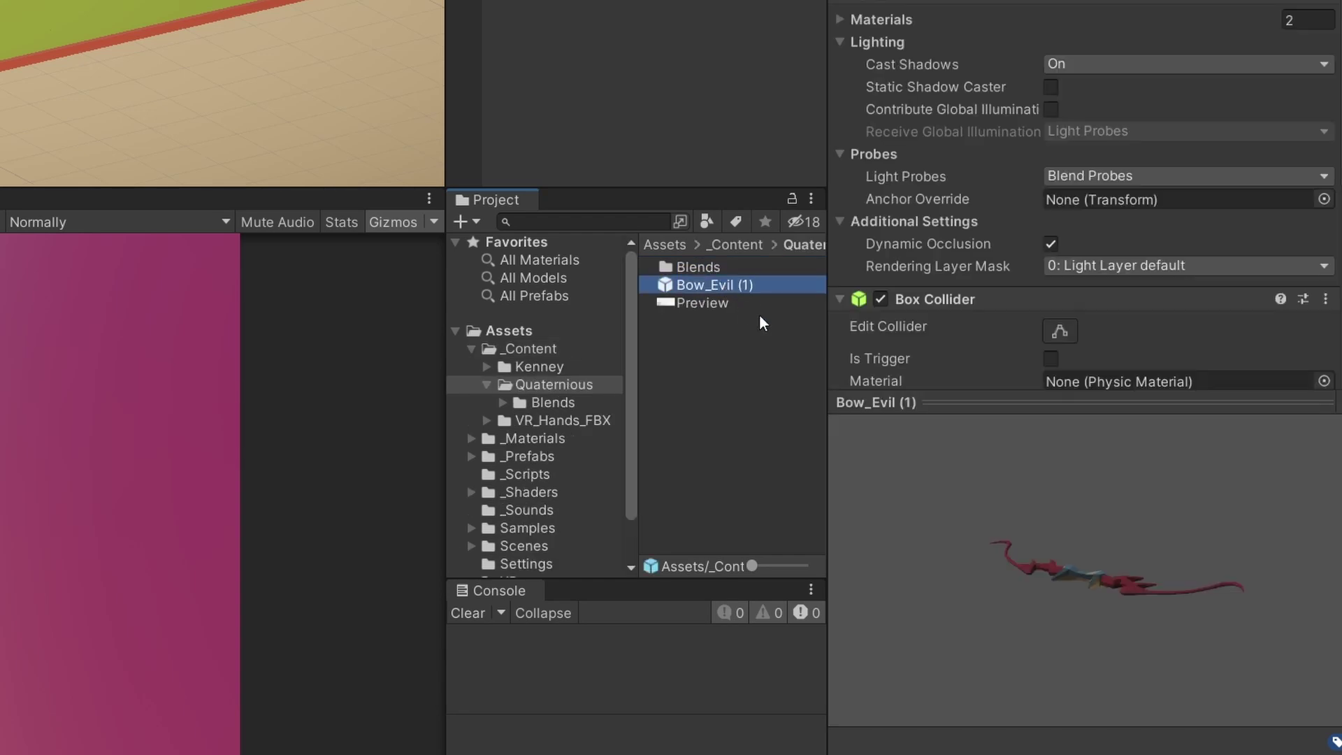
double_click(723, 269)
left_click(715, 285)
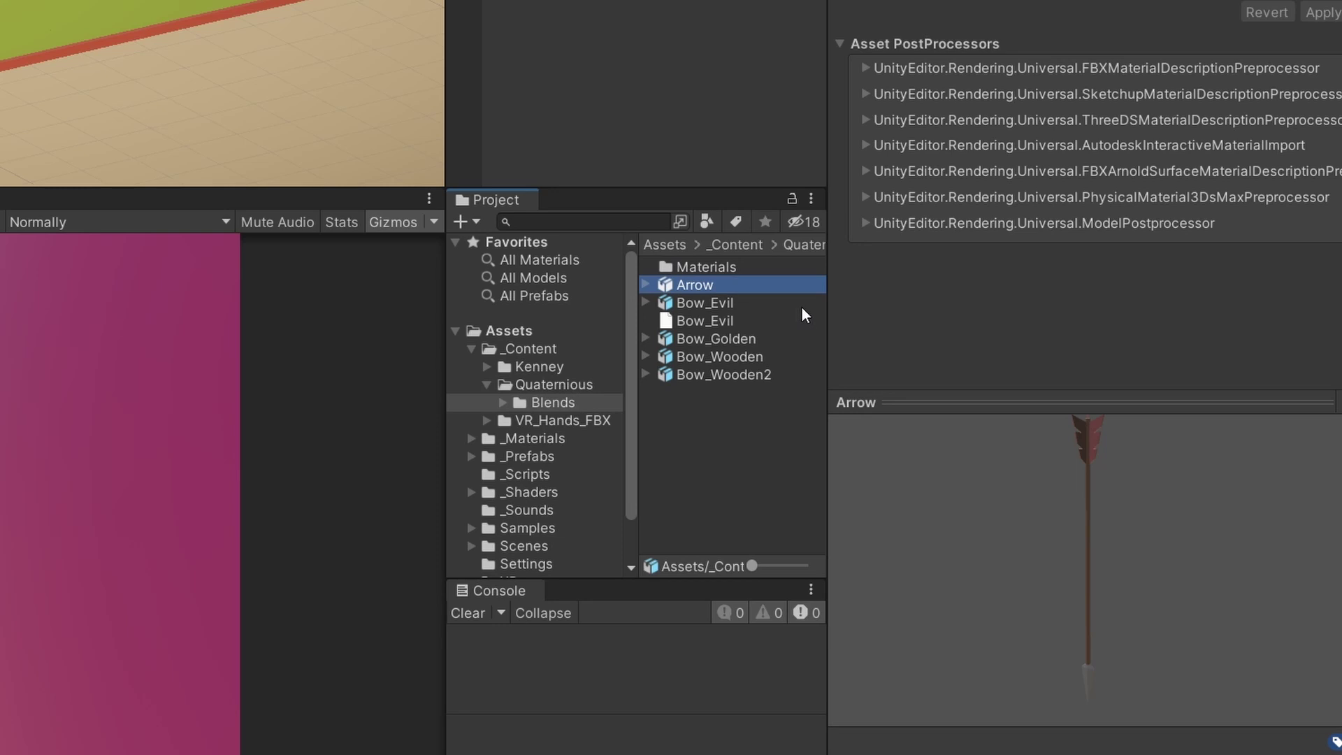
left_click(766, 358)
key("Down")
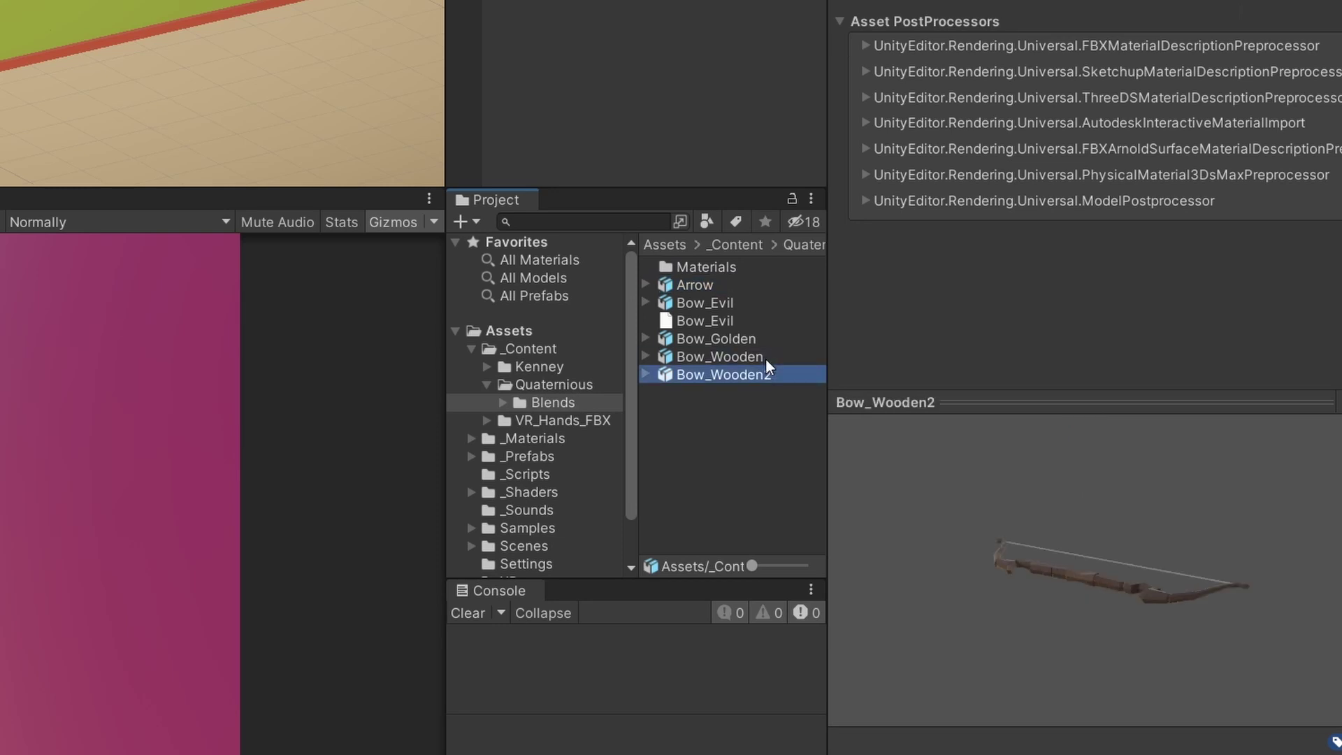
left_click(742, 312)
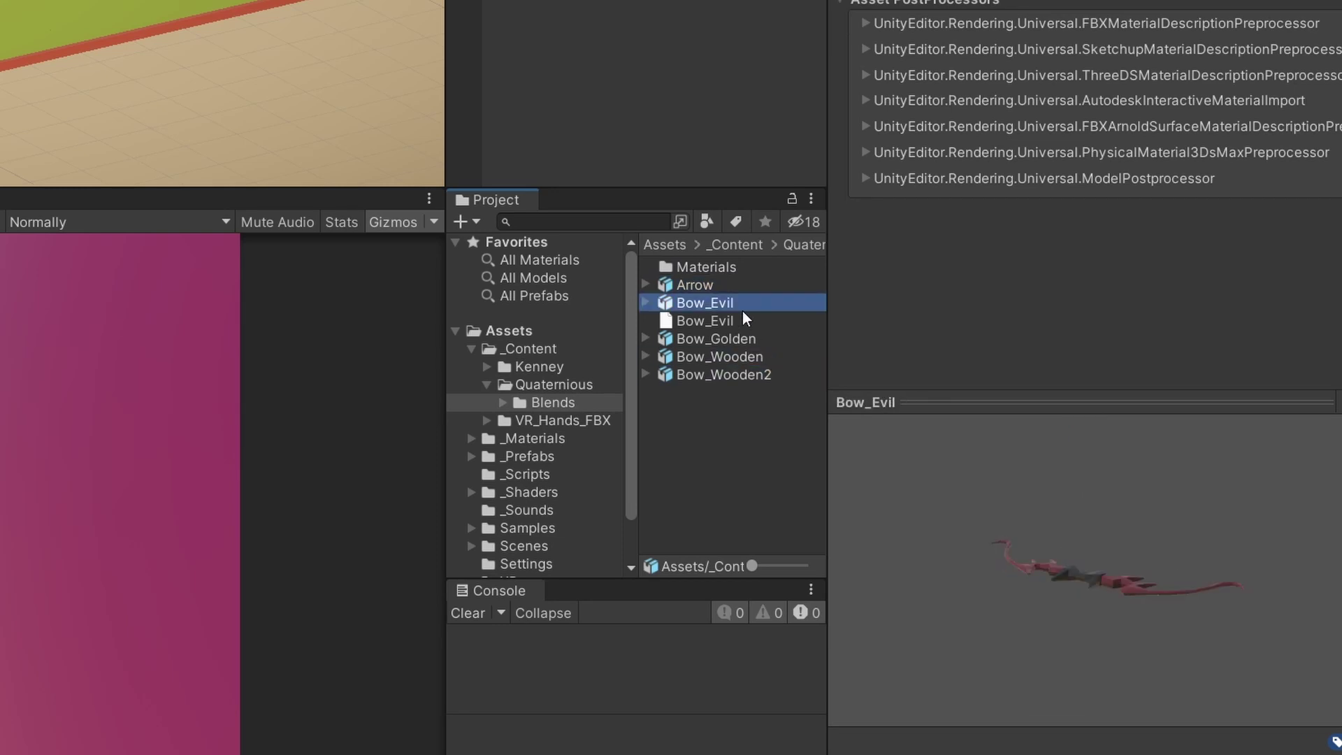
left_click_drag(978, 522, 916, 618)
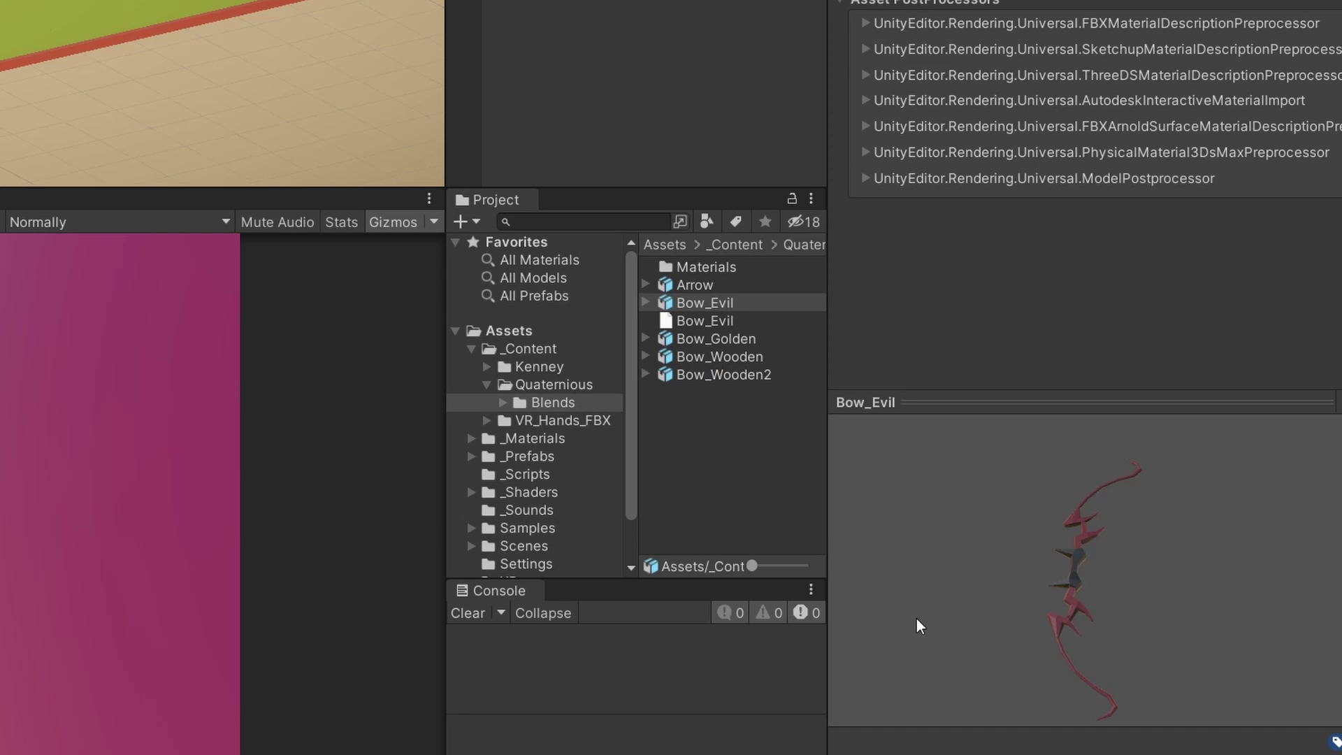
- Open VR_Hands_FBX > Models and view the LeftHand model and LICENSE file
left_click(593, 422)
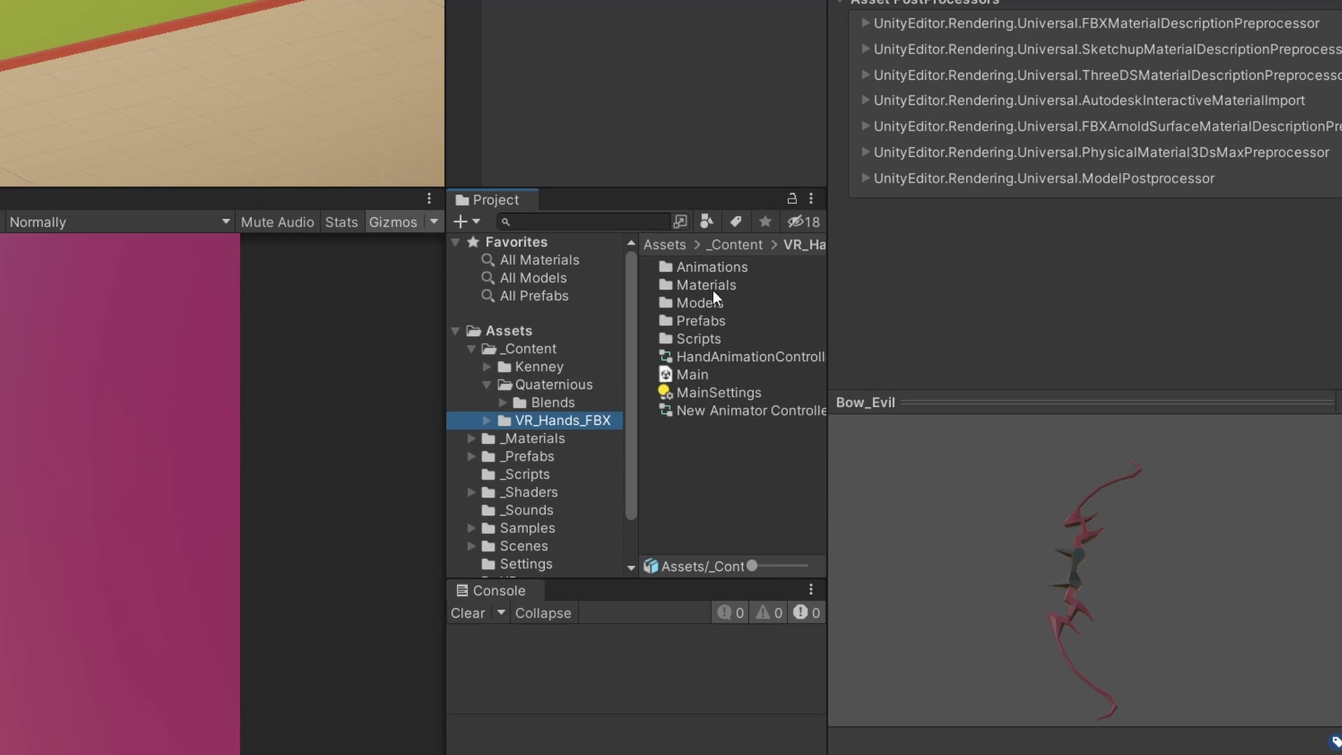
double_click(713, 302)
left_click(716, 305)
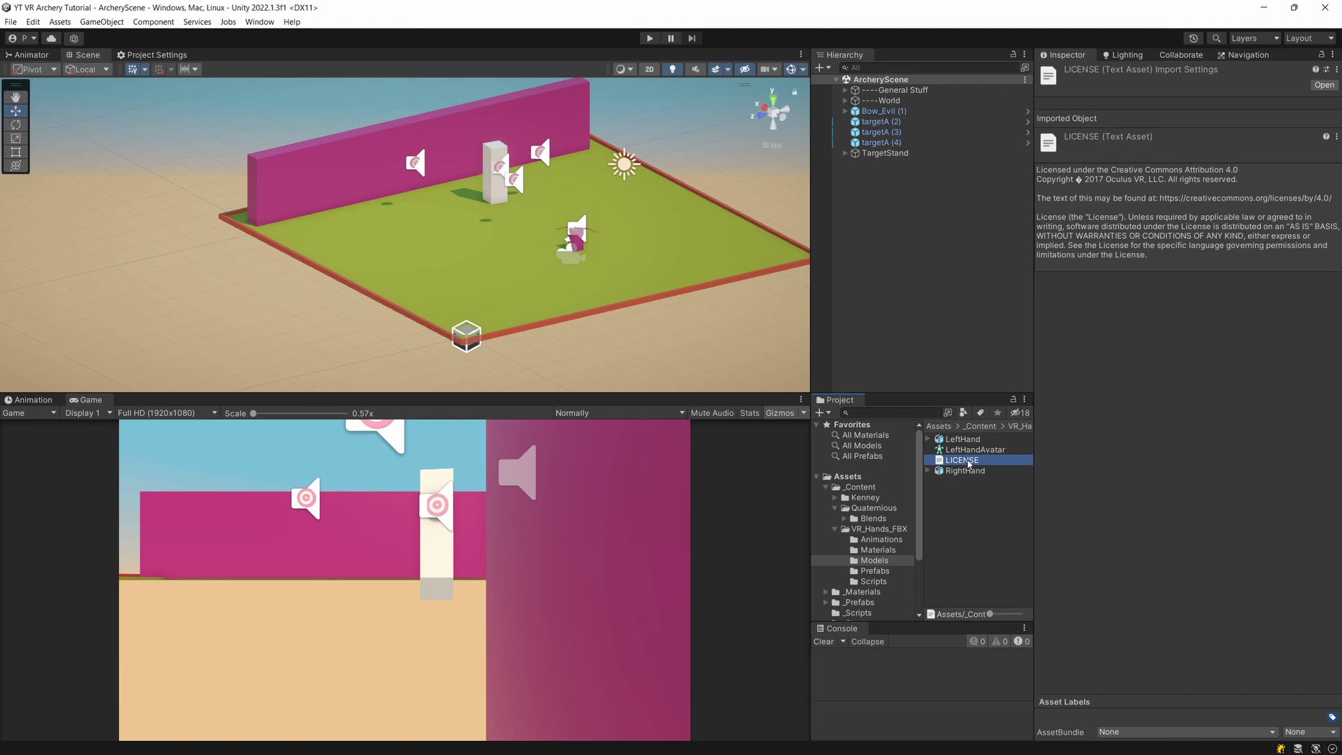
left_click(978, 439)
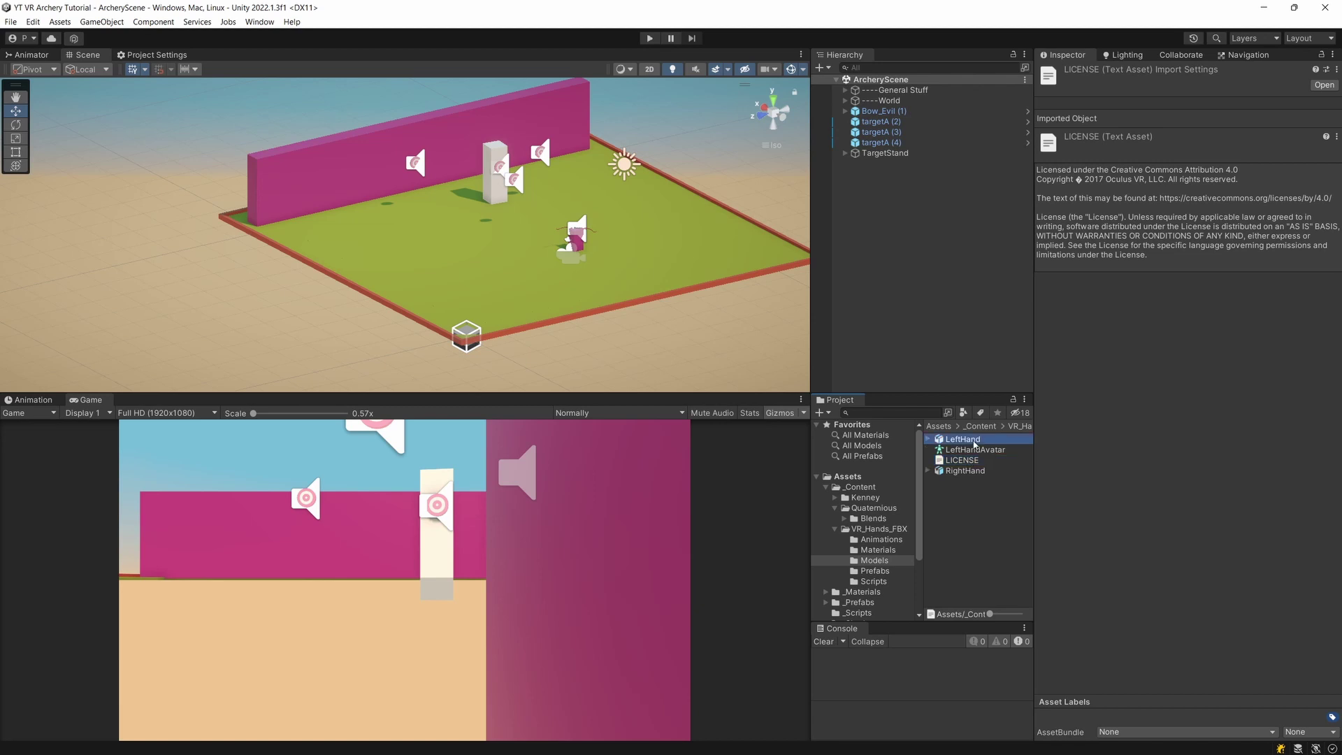
left_click(964, 461)
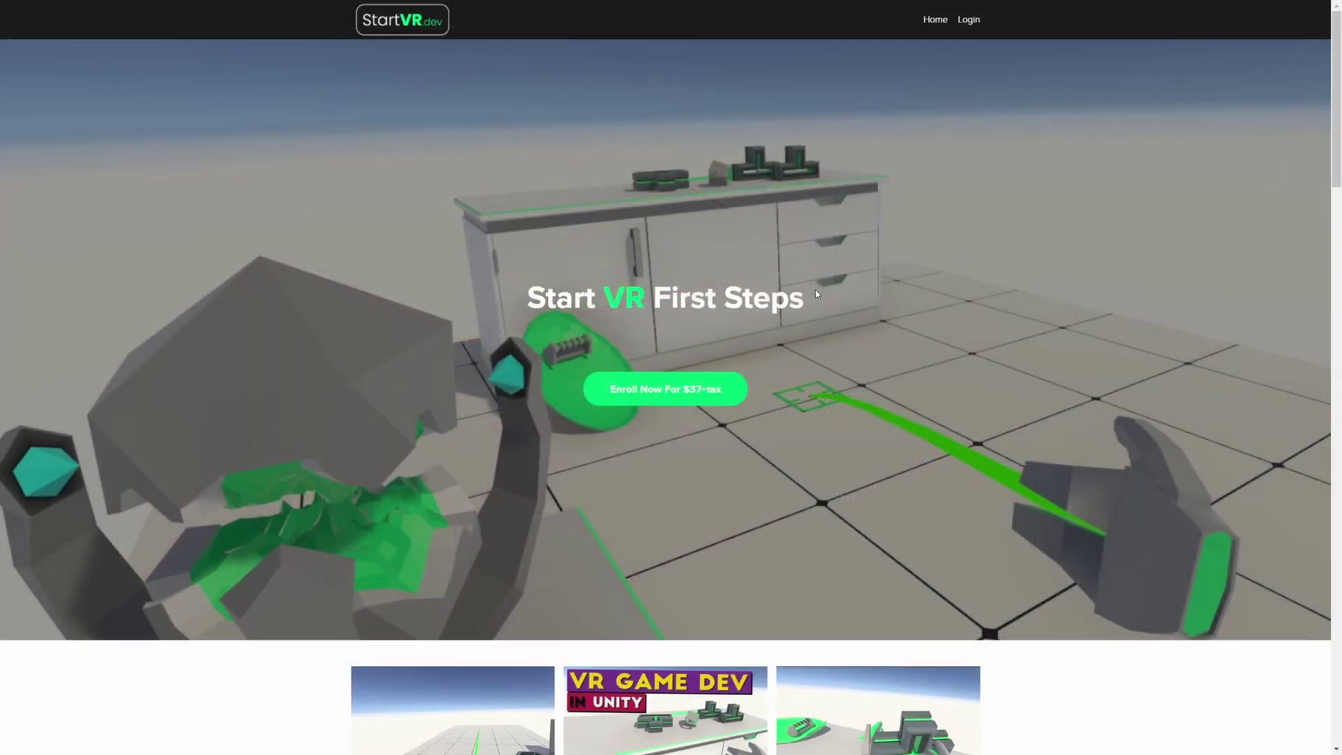
scroll(851, 295, "down", 4)
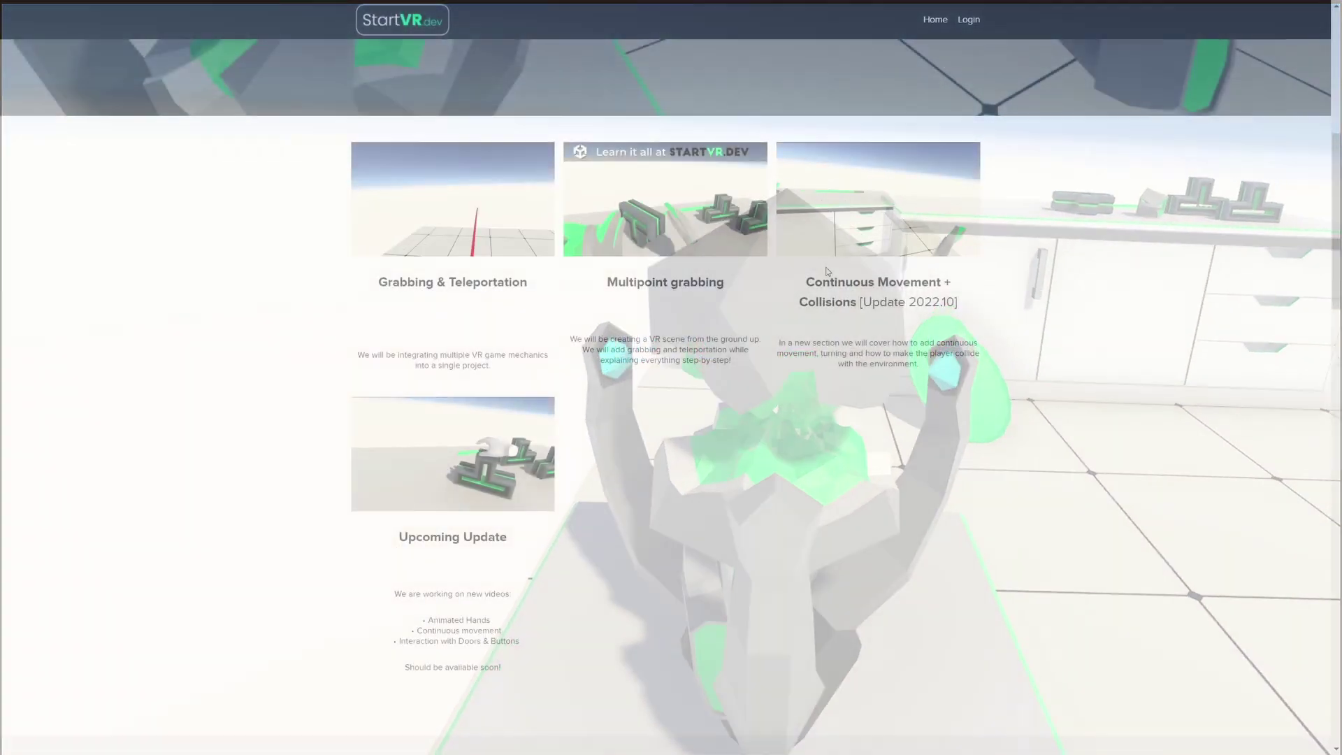
scroll(812, 266, "up", 7)
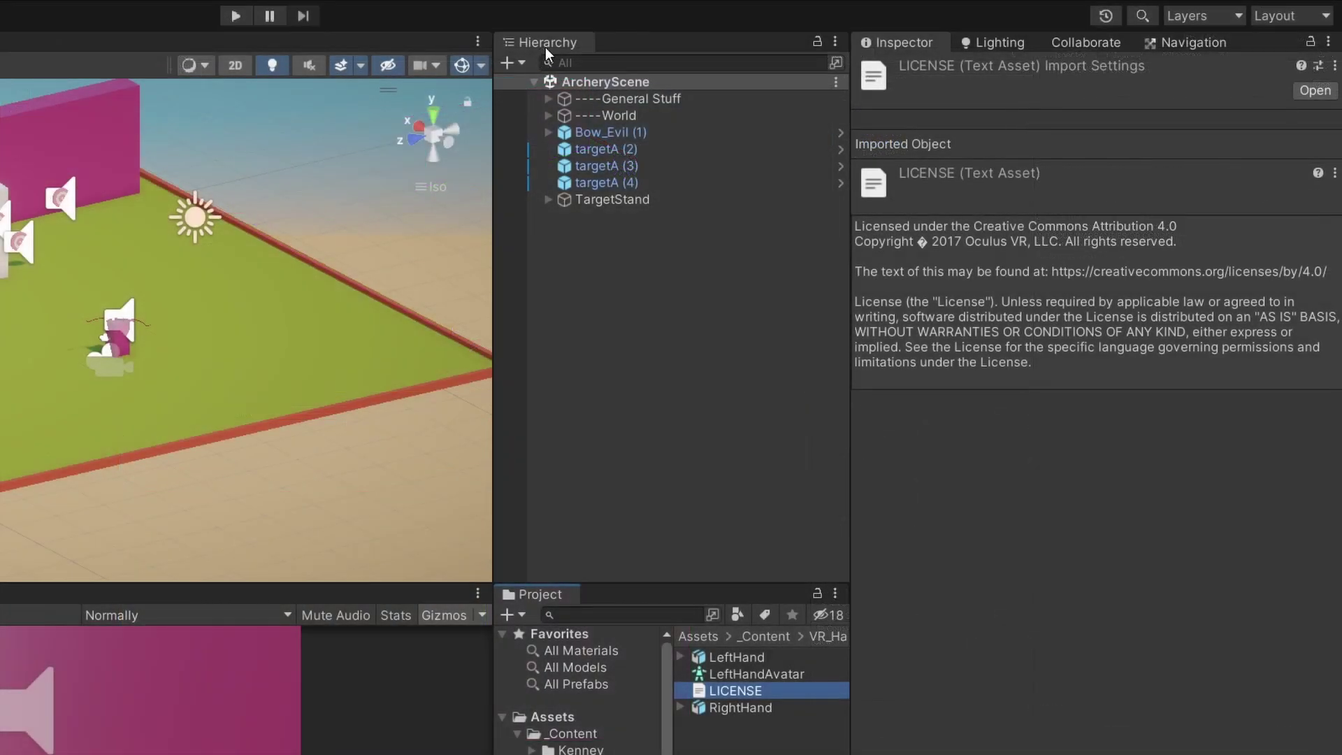
- Frame Bow_Evil (1) in the Scene view and uncheck 3D Icons in the Gizmos menu
left_click(577, 131)
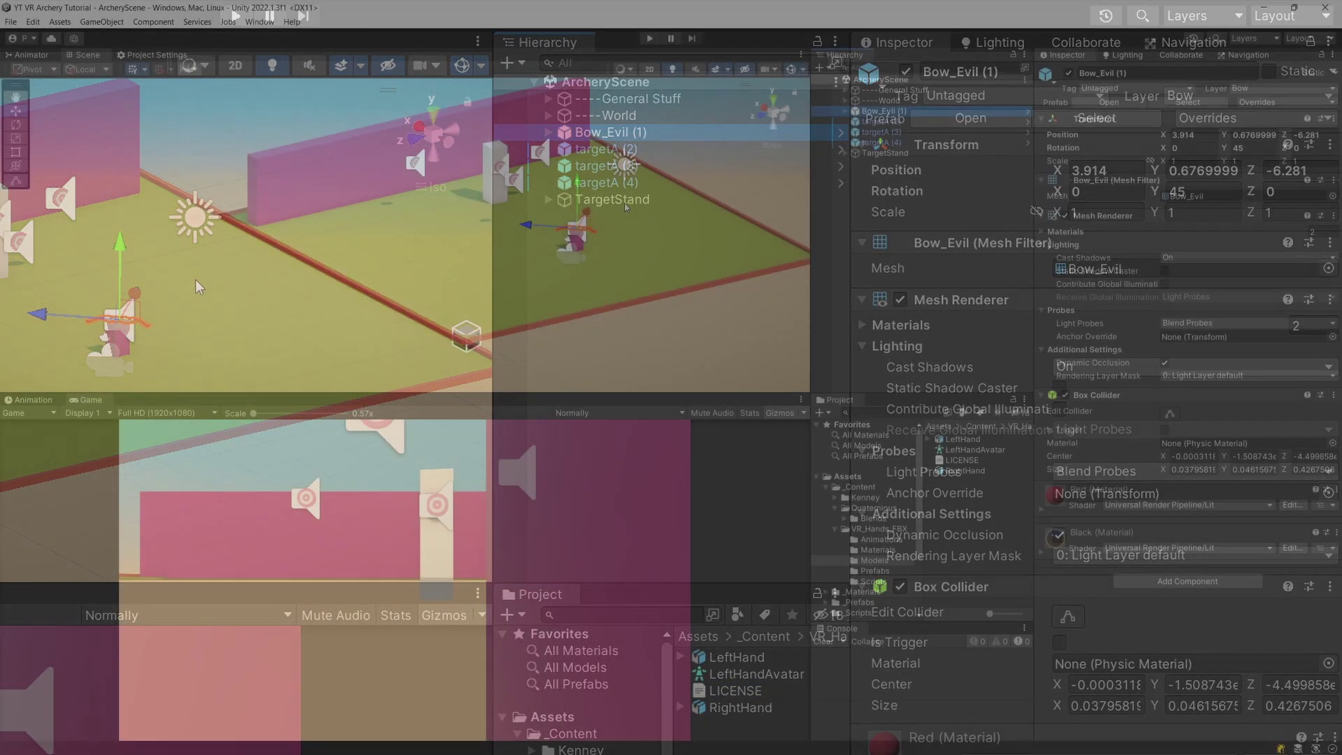
key("f")
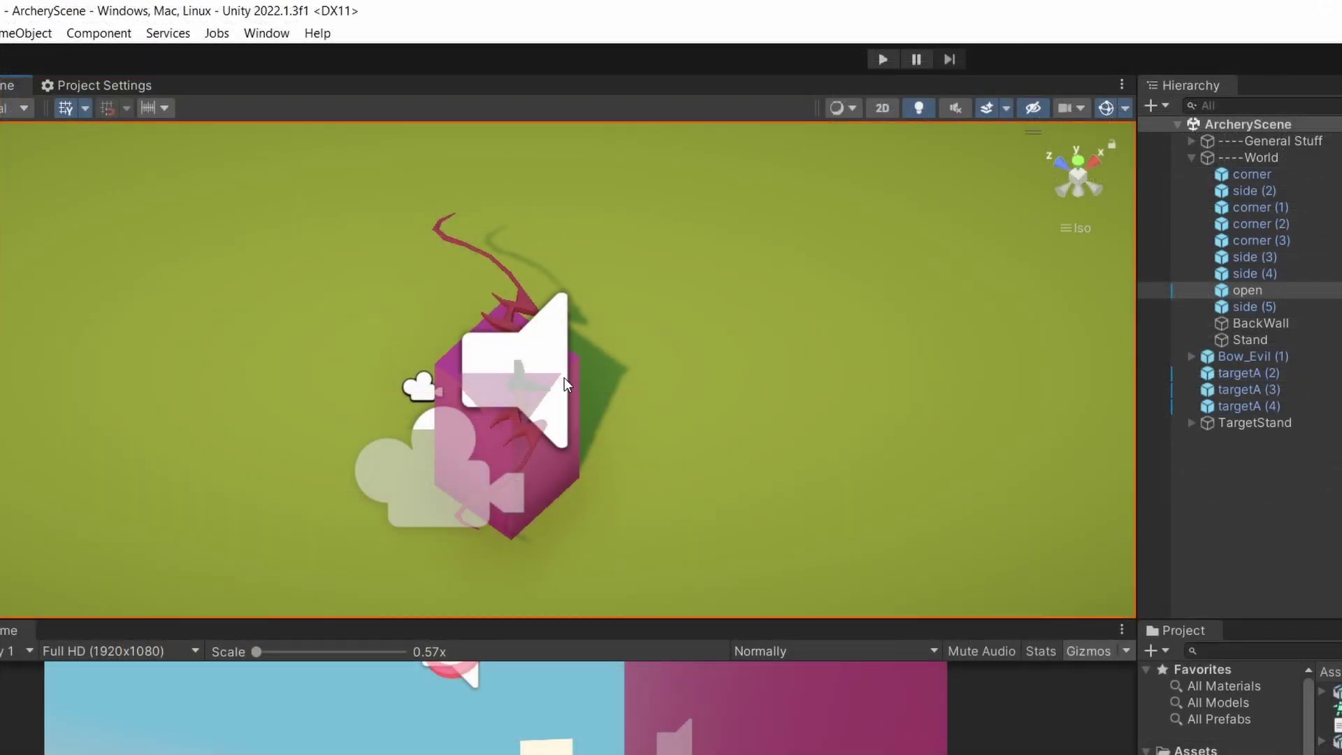
left_click(1121, 111)
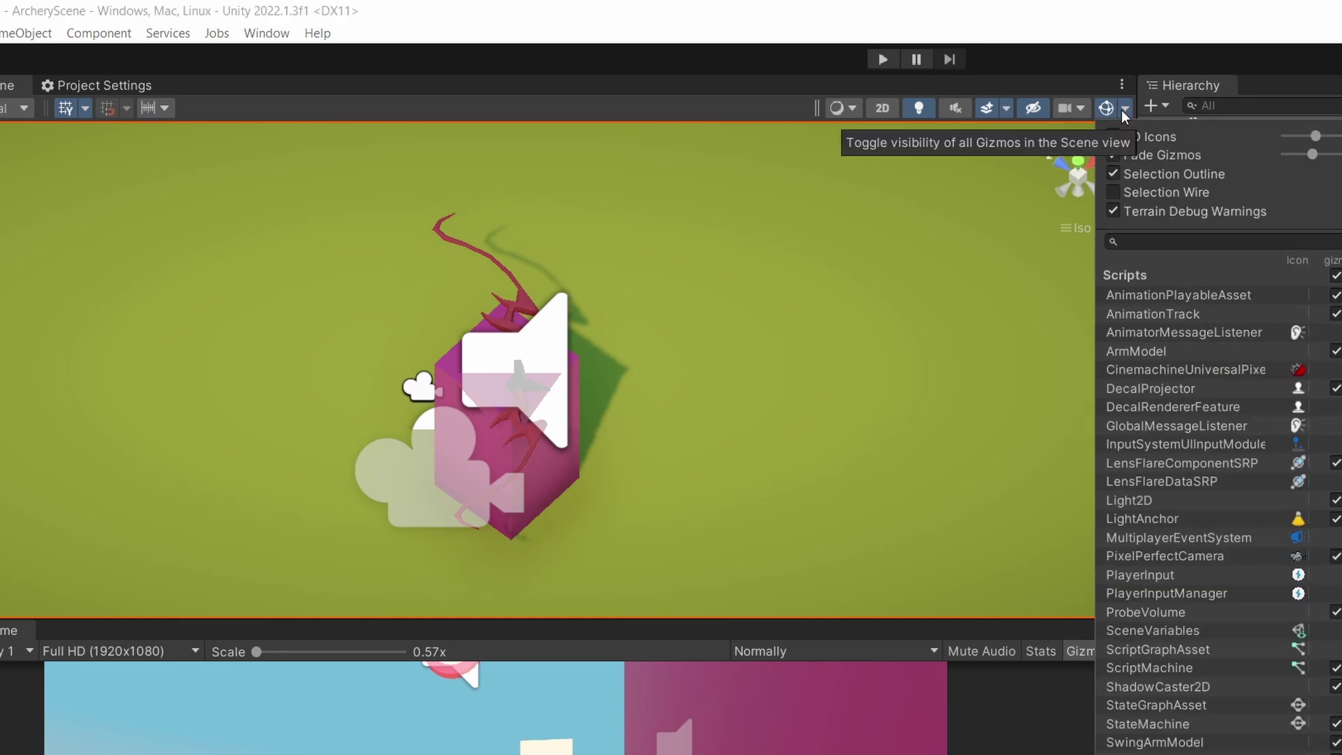
left_click(1114, 137)
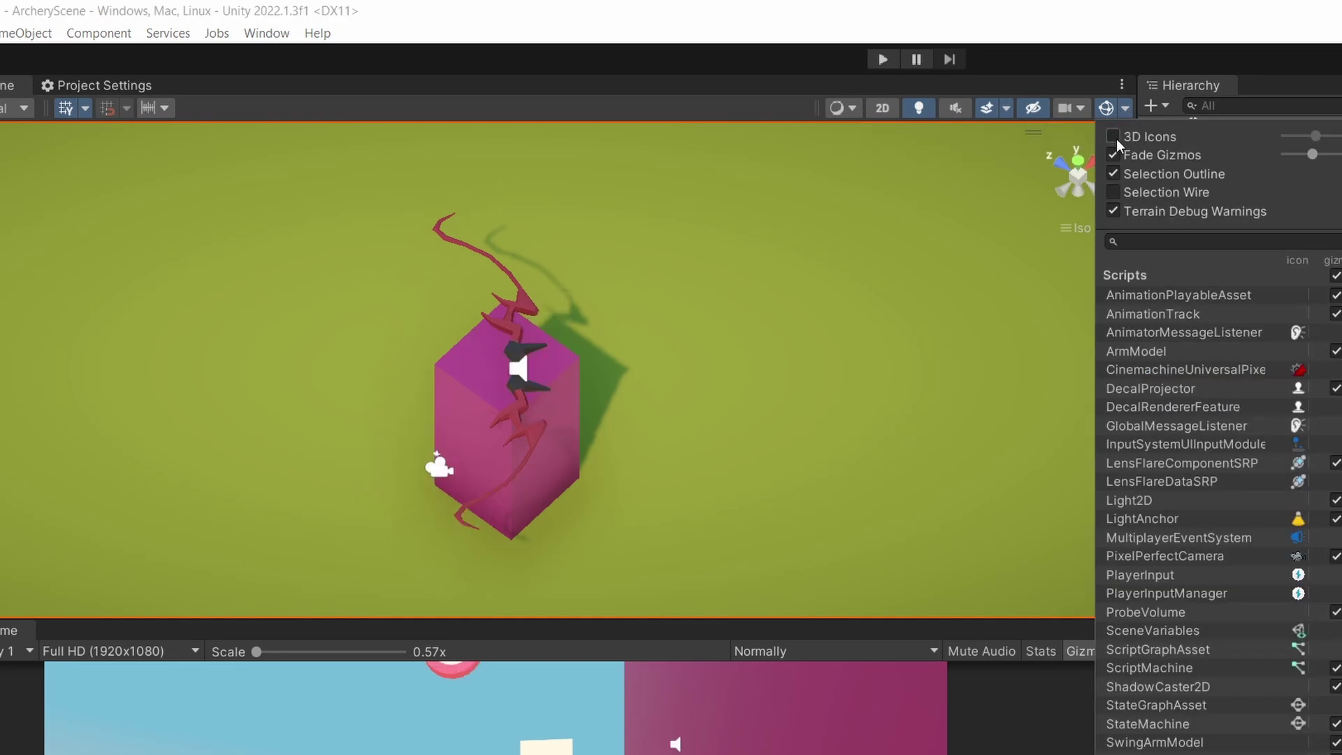
left_click(705, 292)
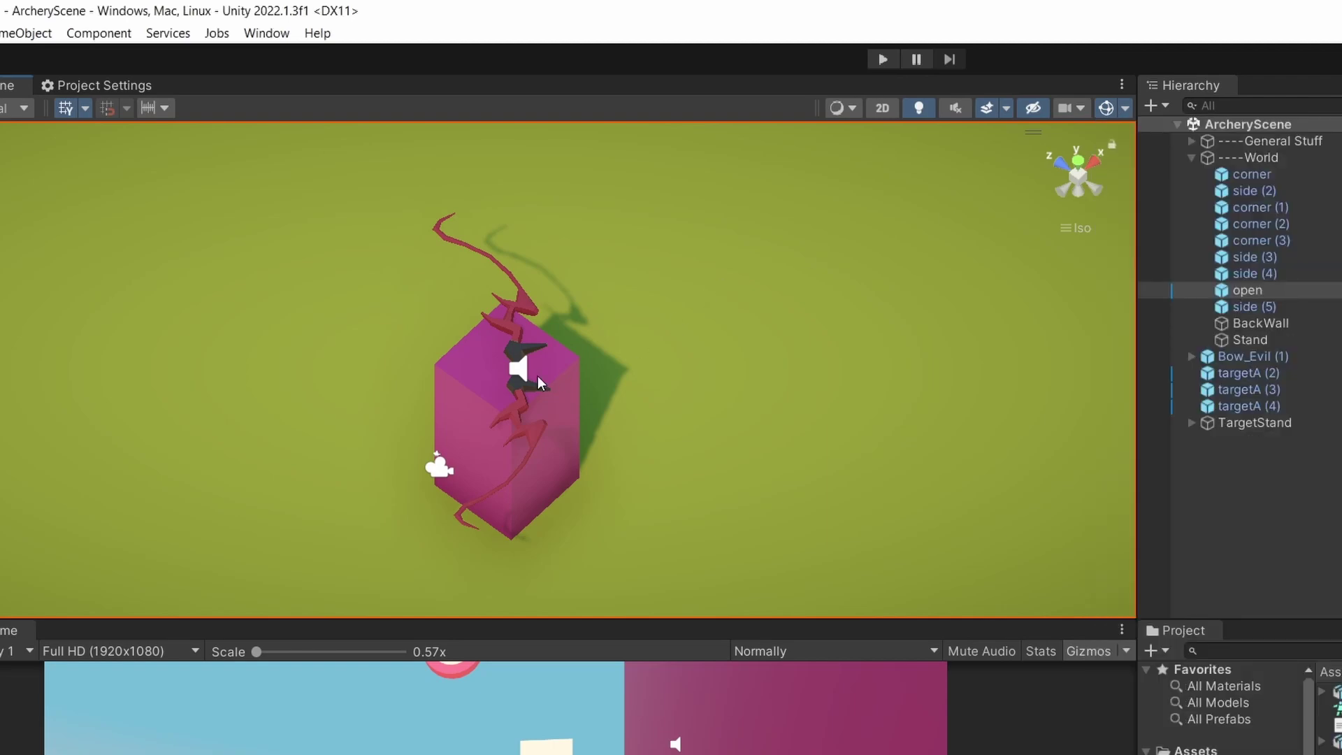
left_click(520, 396)
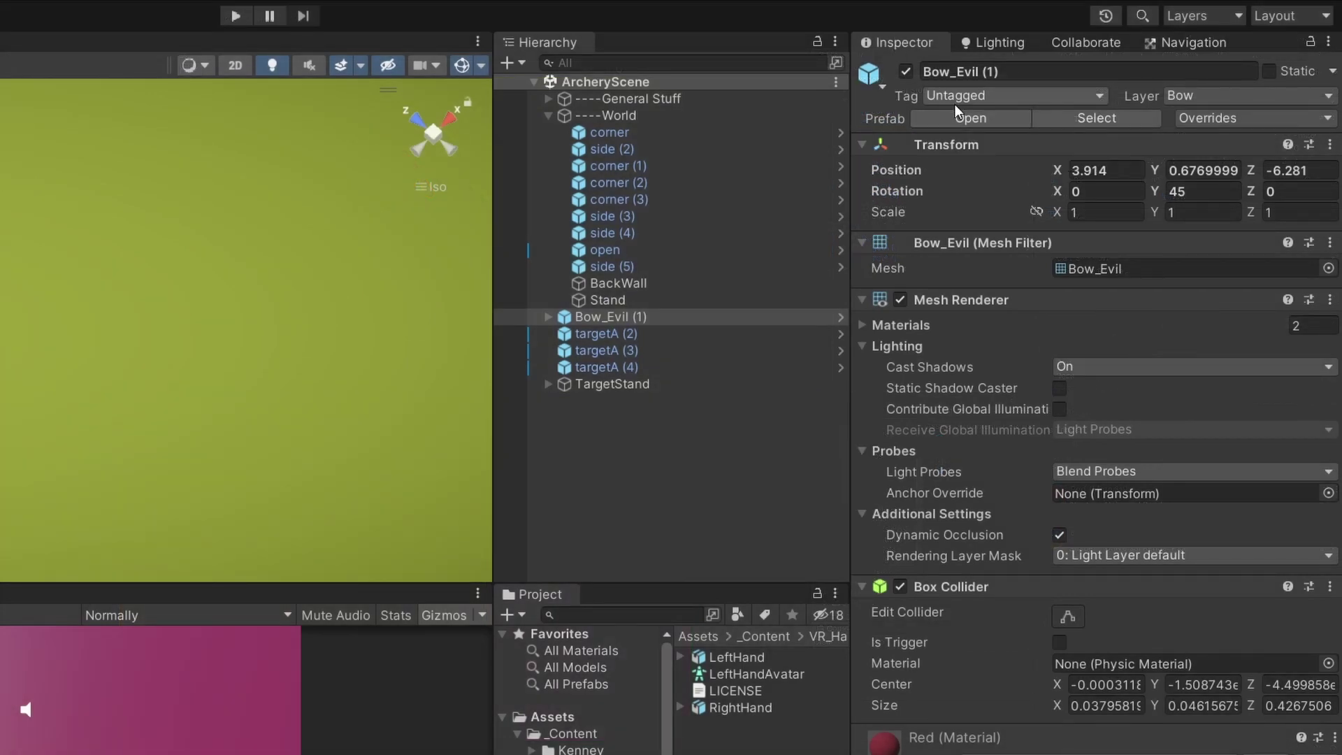
- Collapse Bow_Evil (1)'s Inspector components and add XR Grab Interactable via an 'XR Gra' search
left_click(937, 147)
left_click(946, 169)
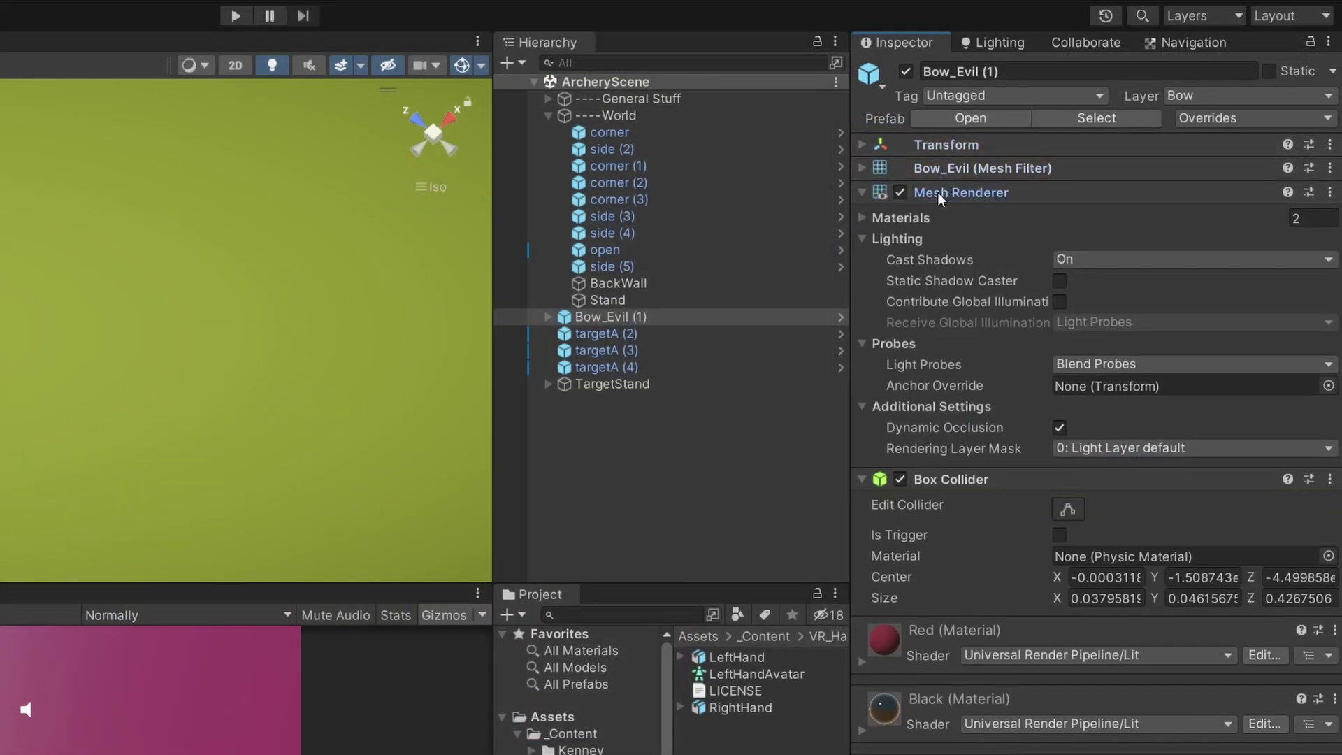
left_click(938, 191)
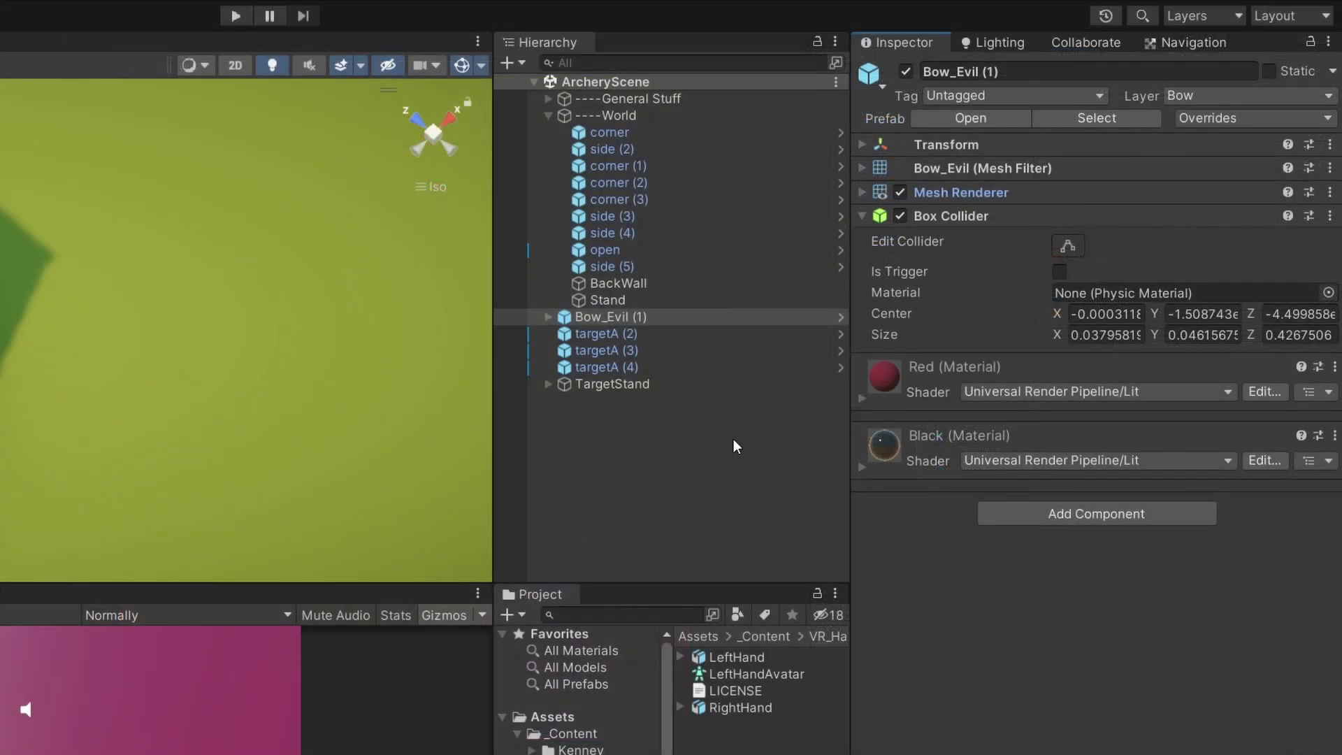
left_click(972, 214)
left_click(1072, 388)
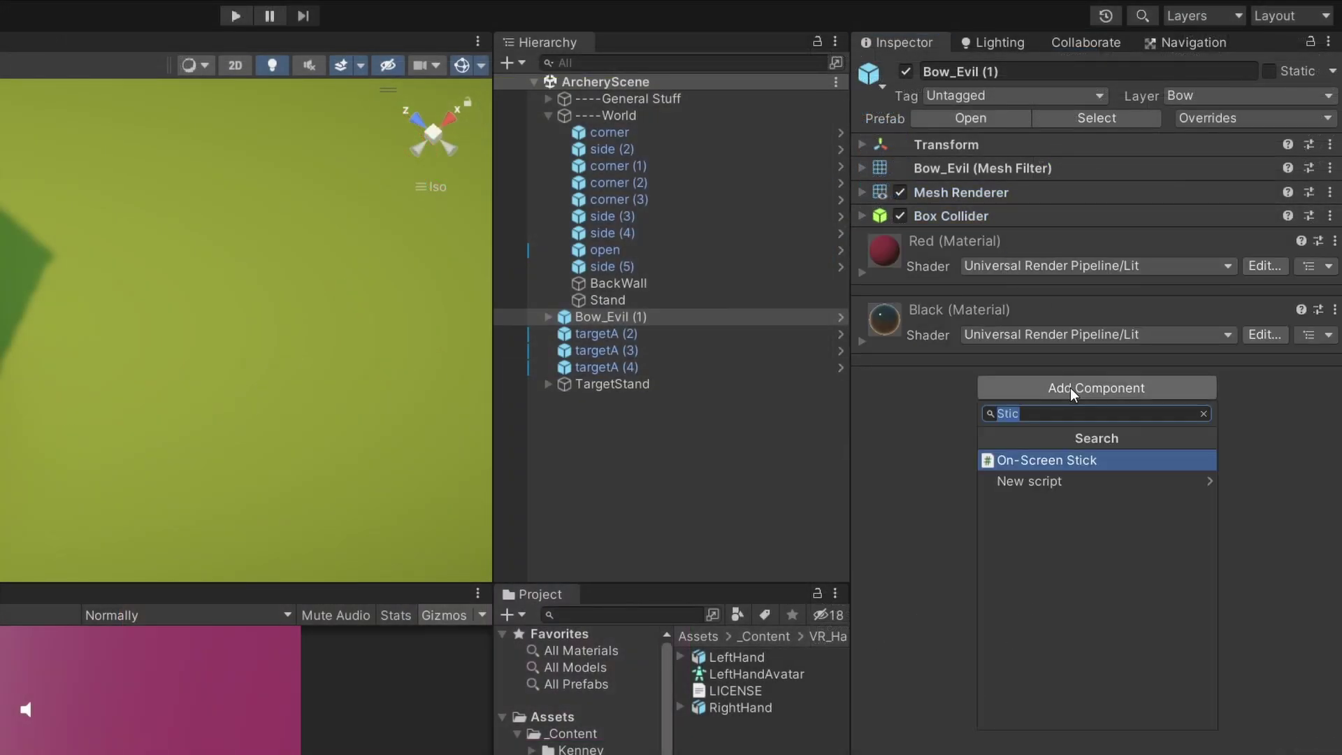
type("XR ")
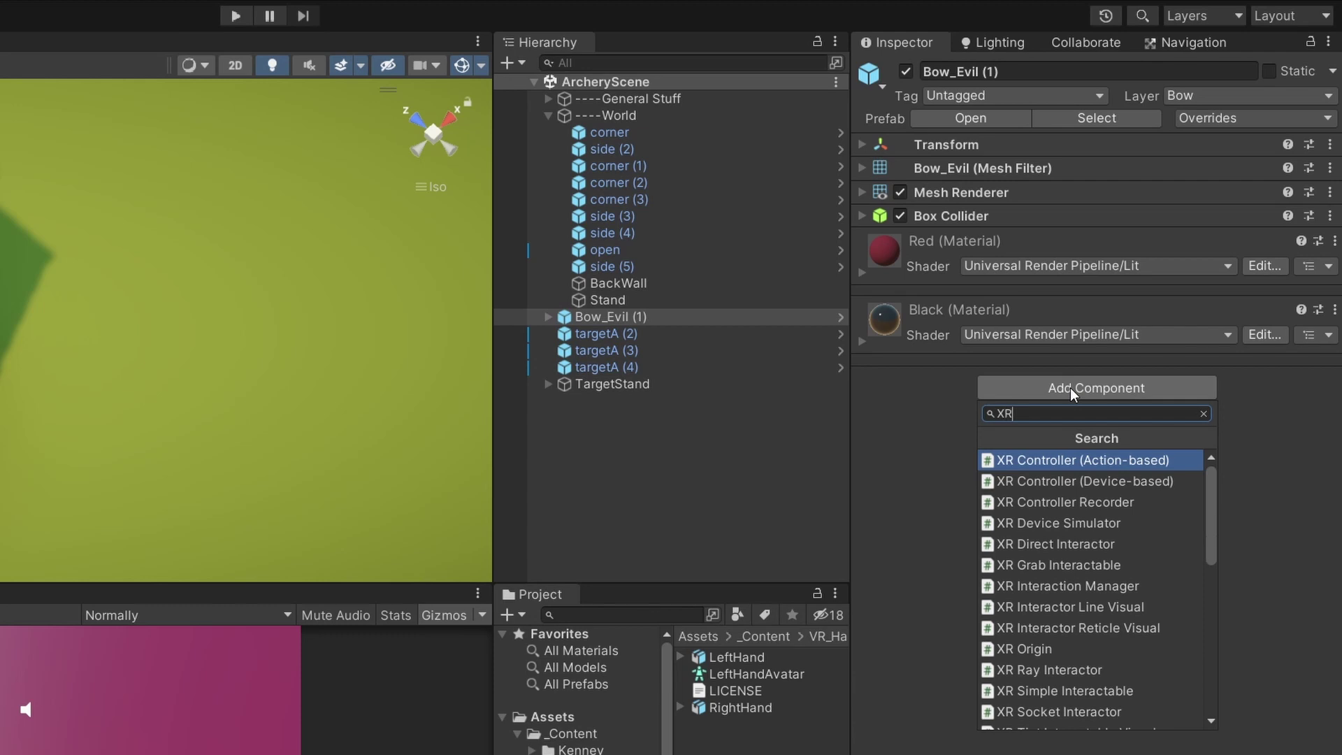
type("Gra")
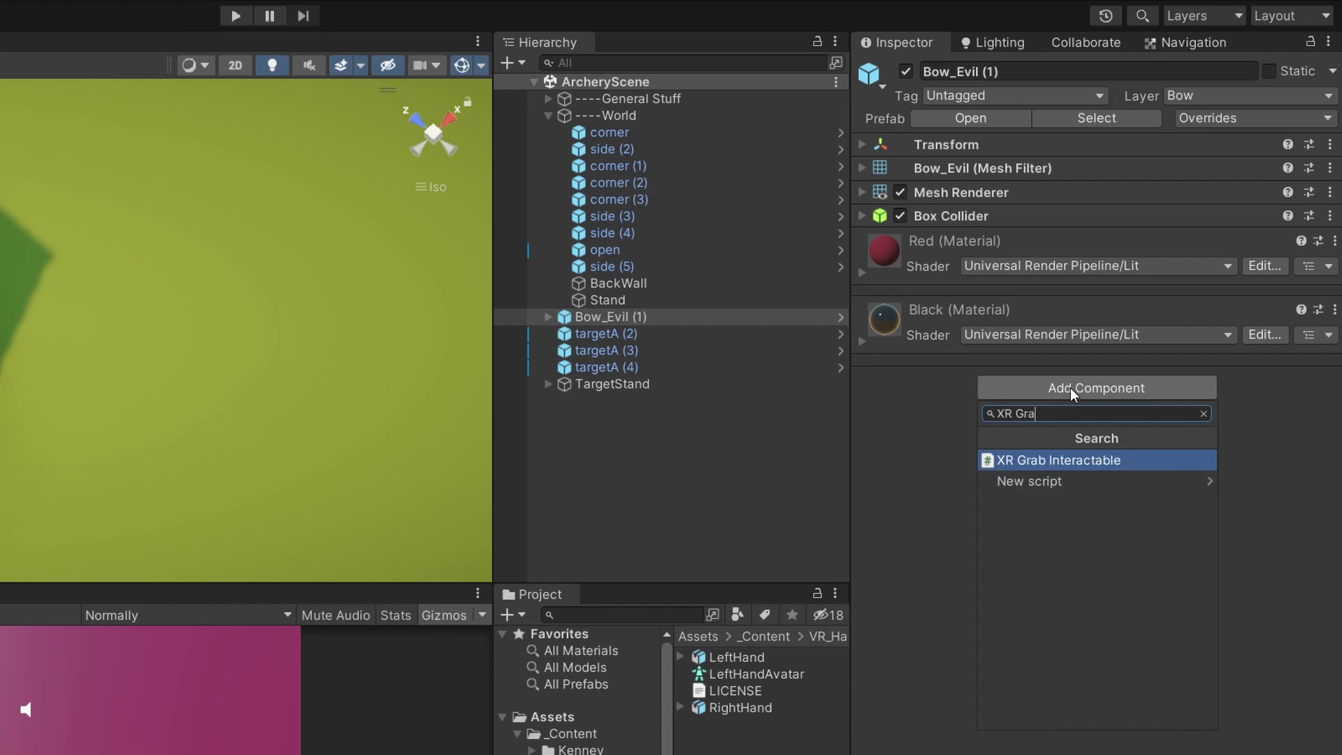
left_click(1054, 462)
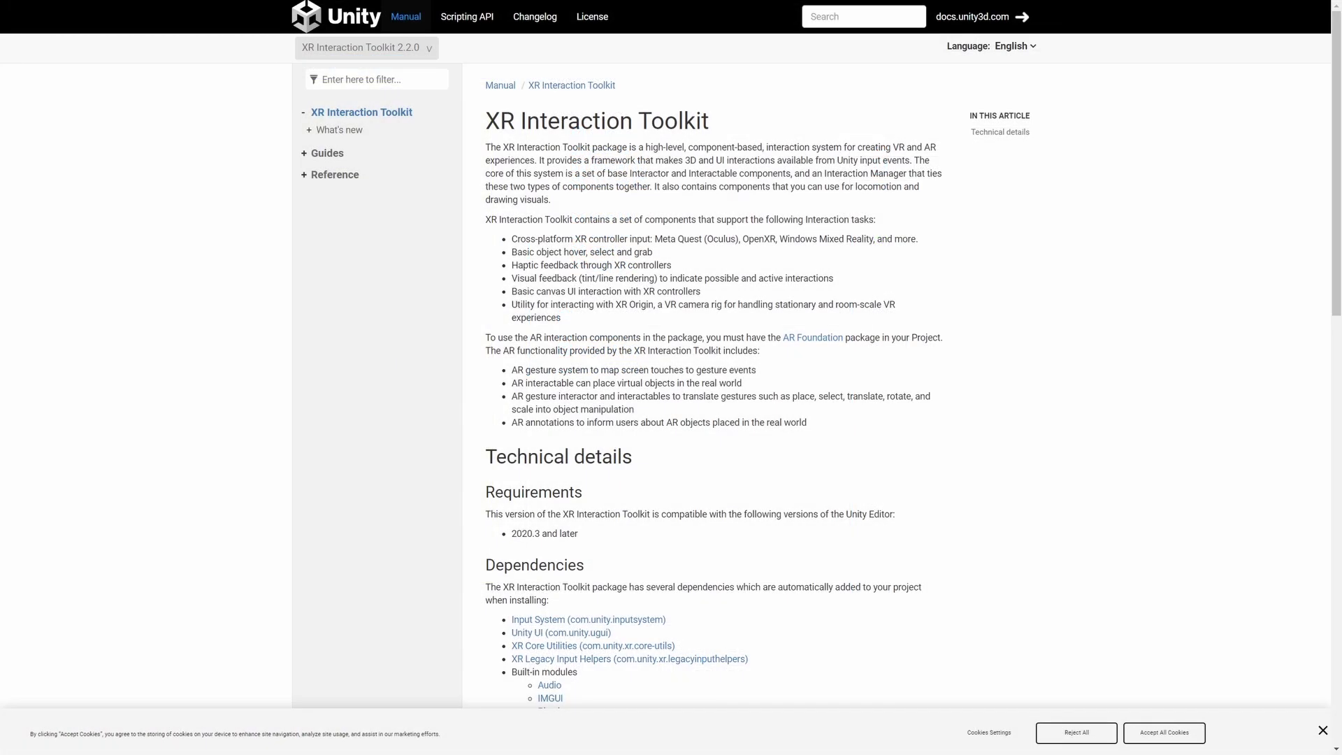
left_click_drag(721, 125, 487, 132)
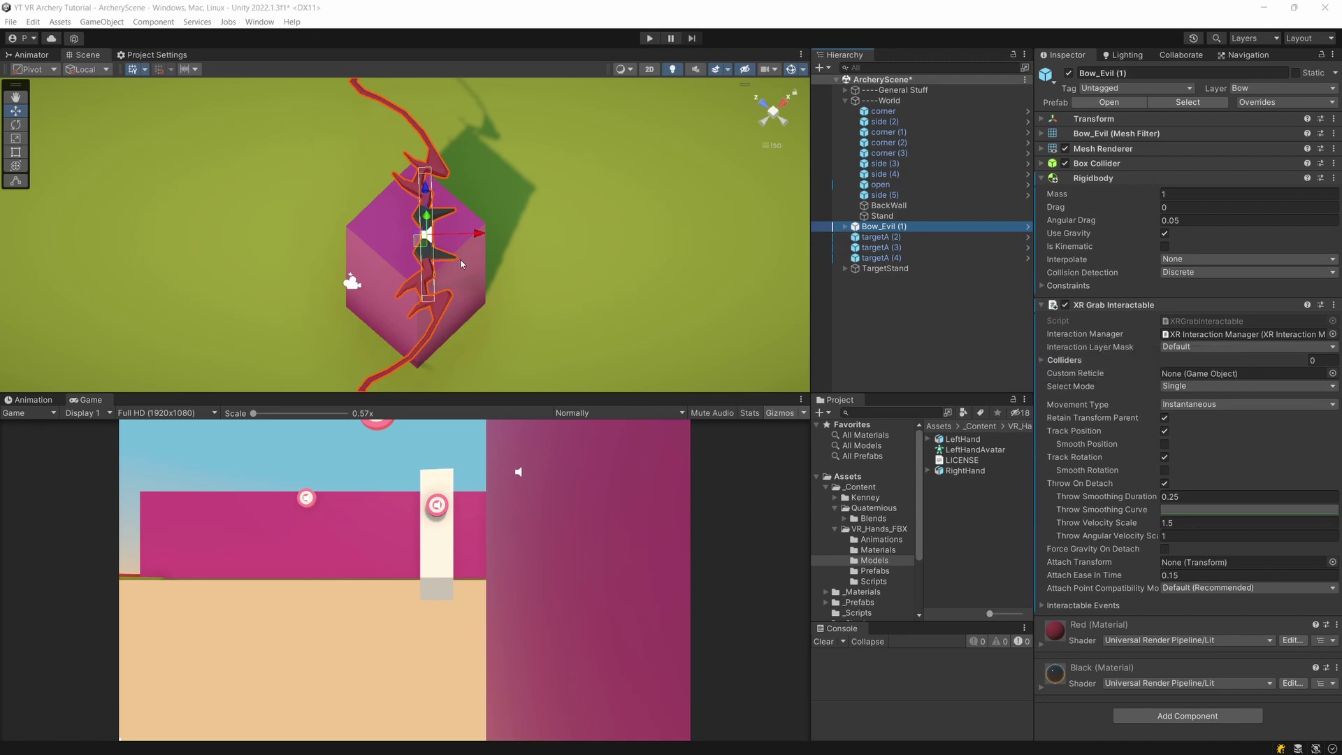
left_click(856, 91)
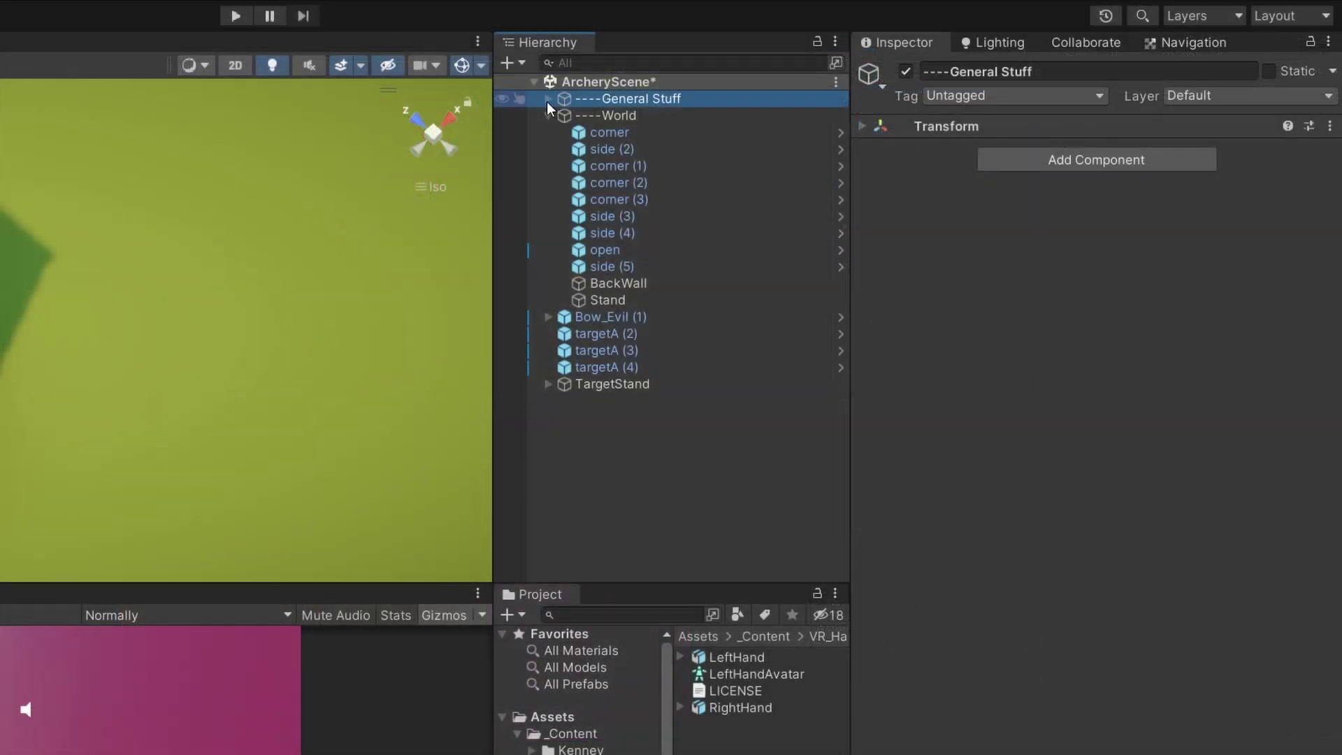
left_click(548, 99)
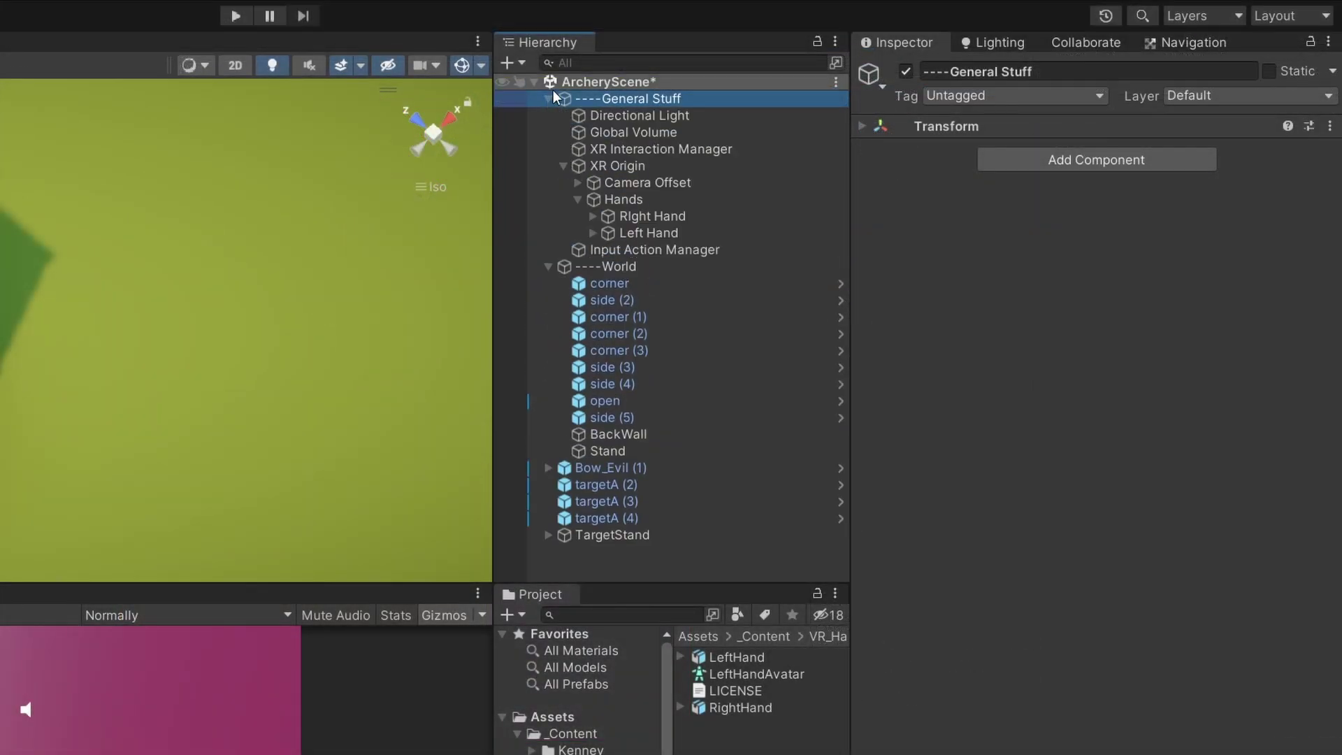
left_click(623, 169)
left_click(636, 200)
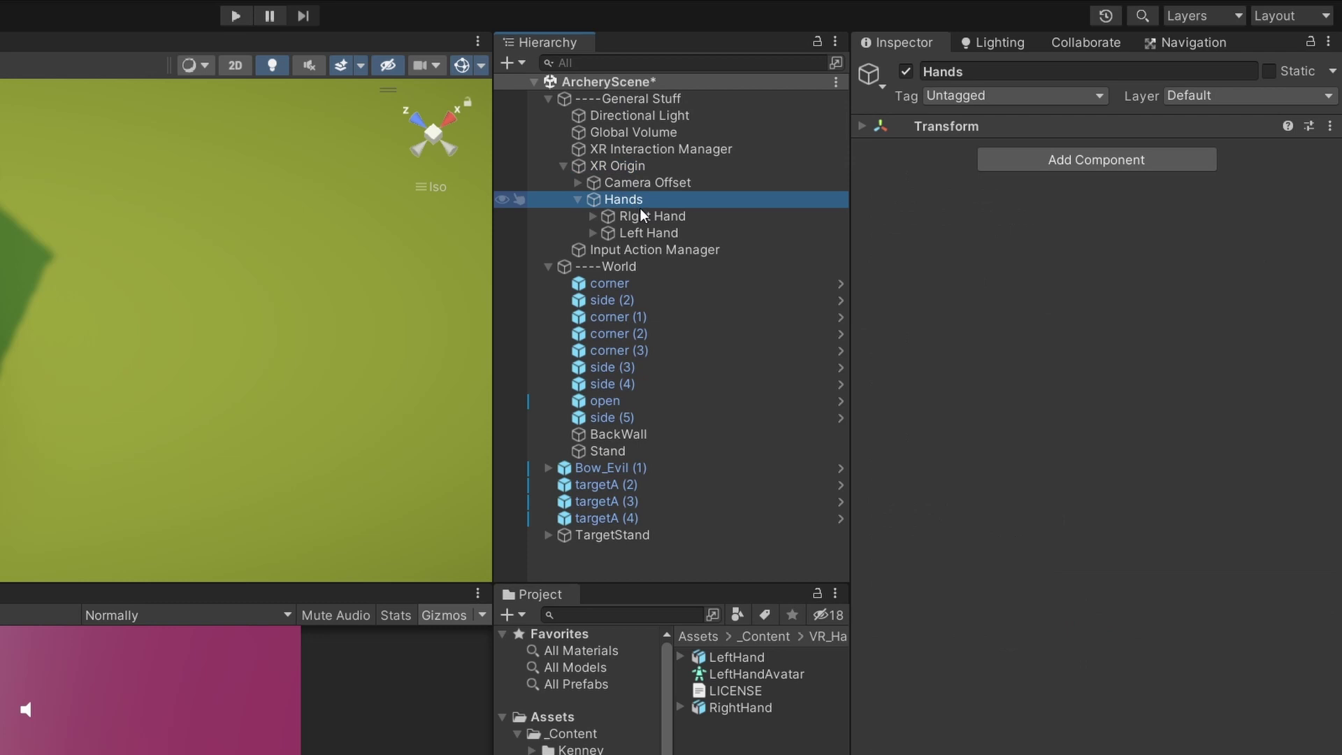
left_click(643, 216)
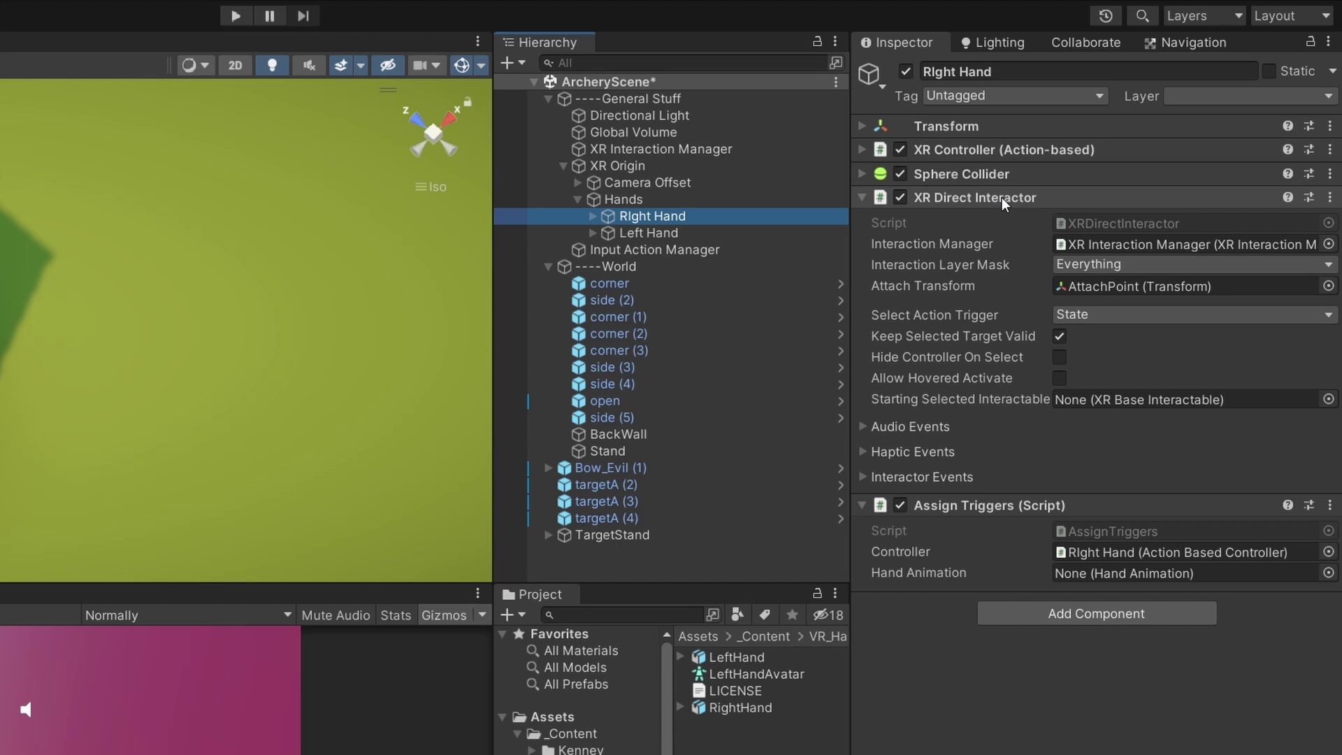
left_click(549, 99)
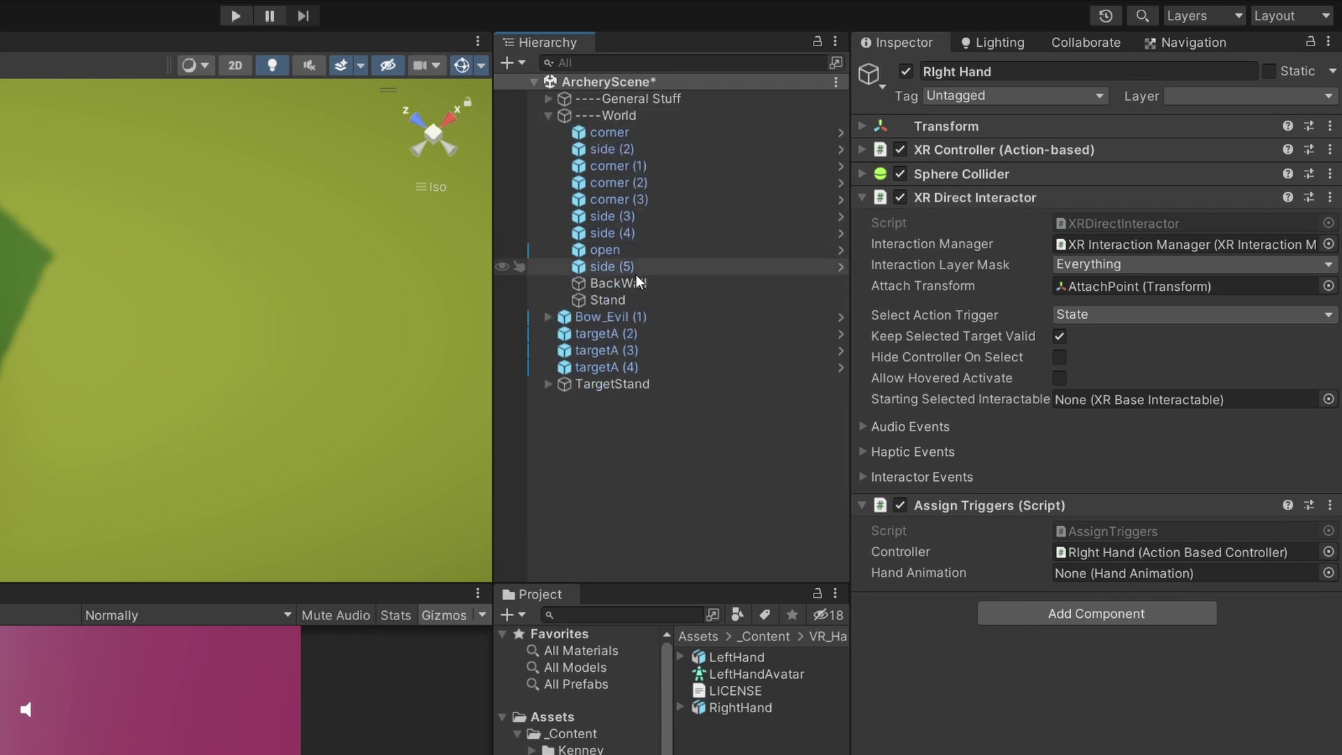
left_click(616, 315)
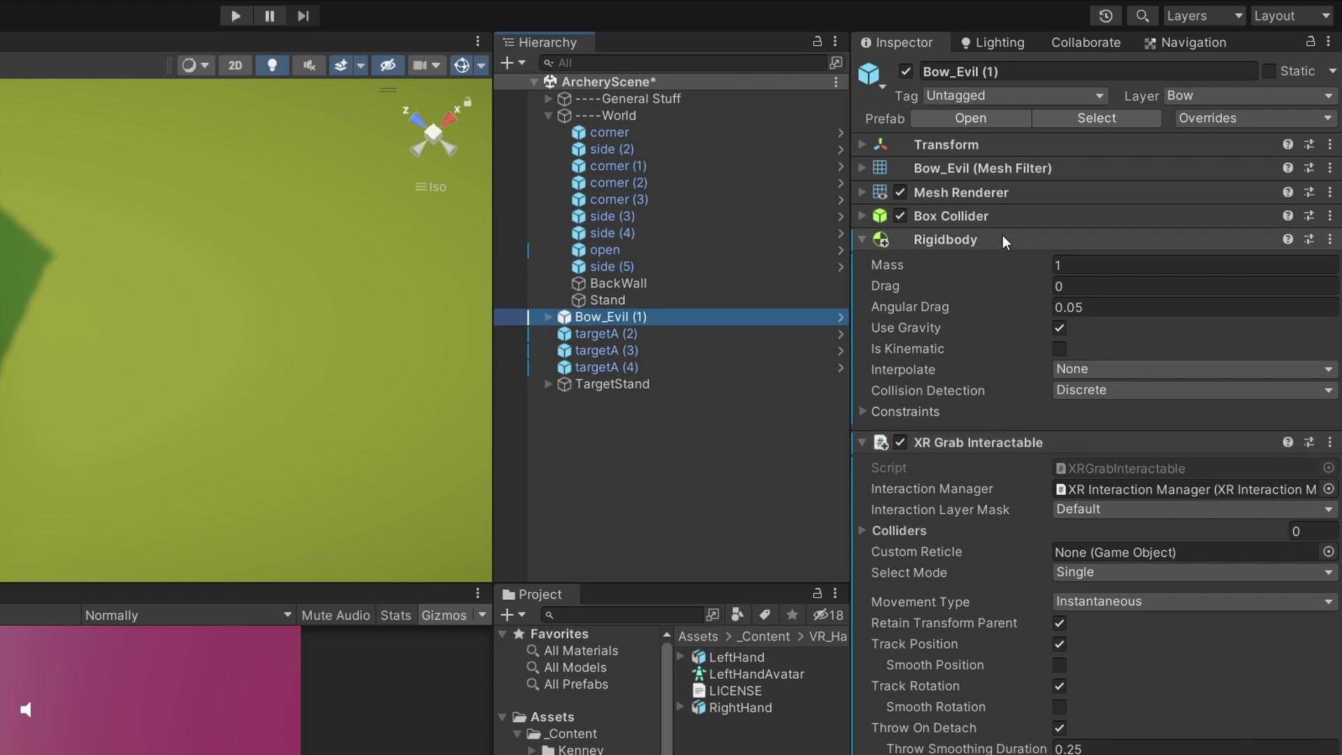
- Collapse Rigidbody and drag the bow's Box Collider into XR Grab Interactable's Colliders list
left_click(945, 240)
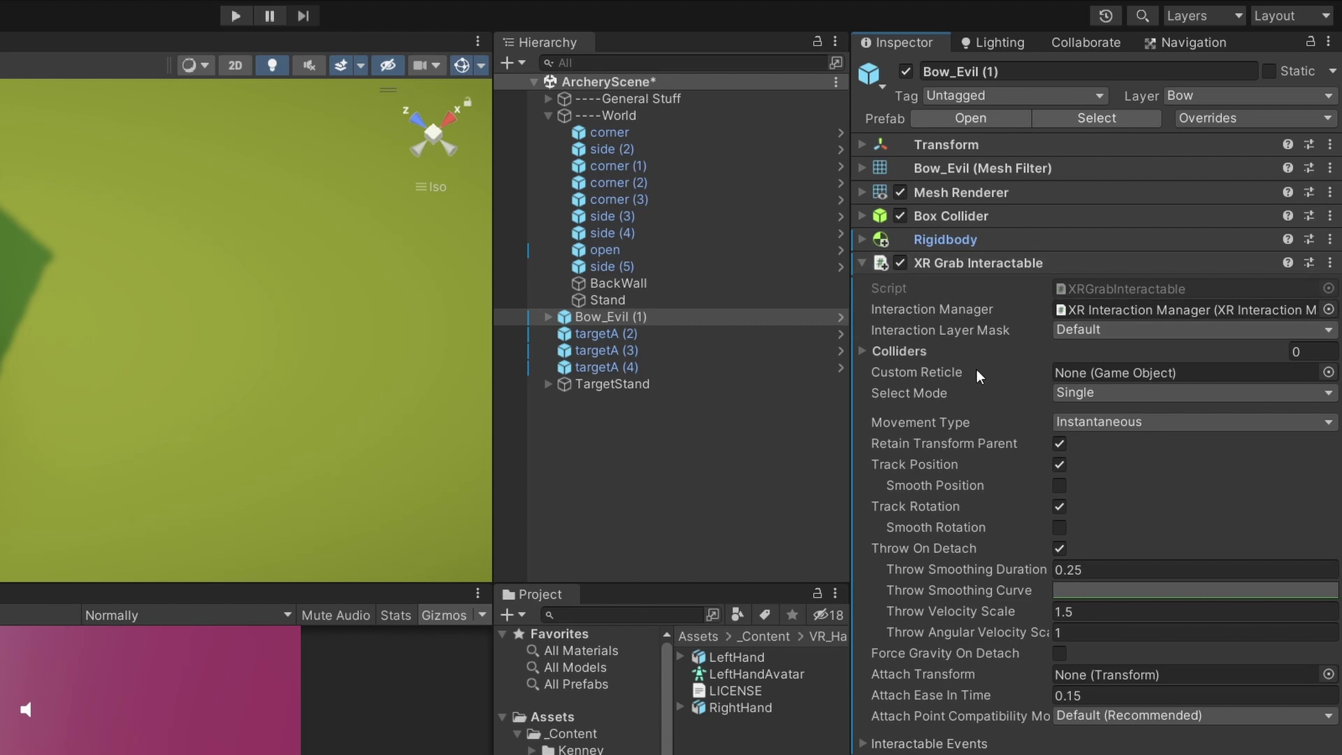
left_click(905, 356)
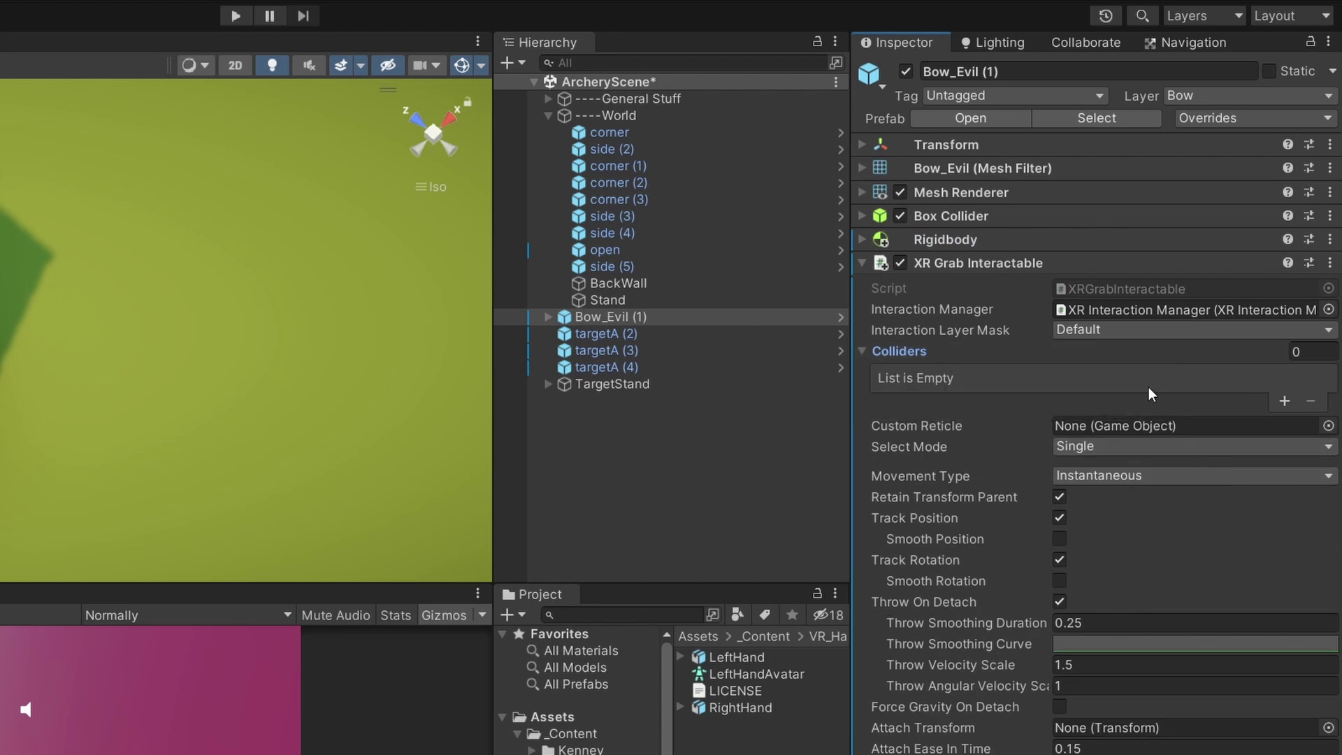
left_click_drag(943, 217, 909, 357)
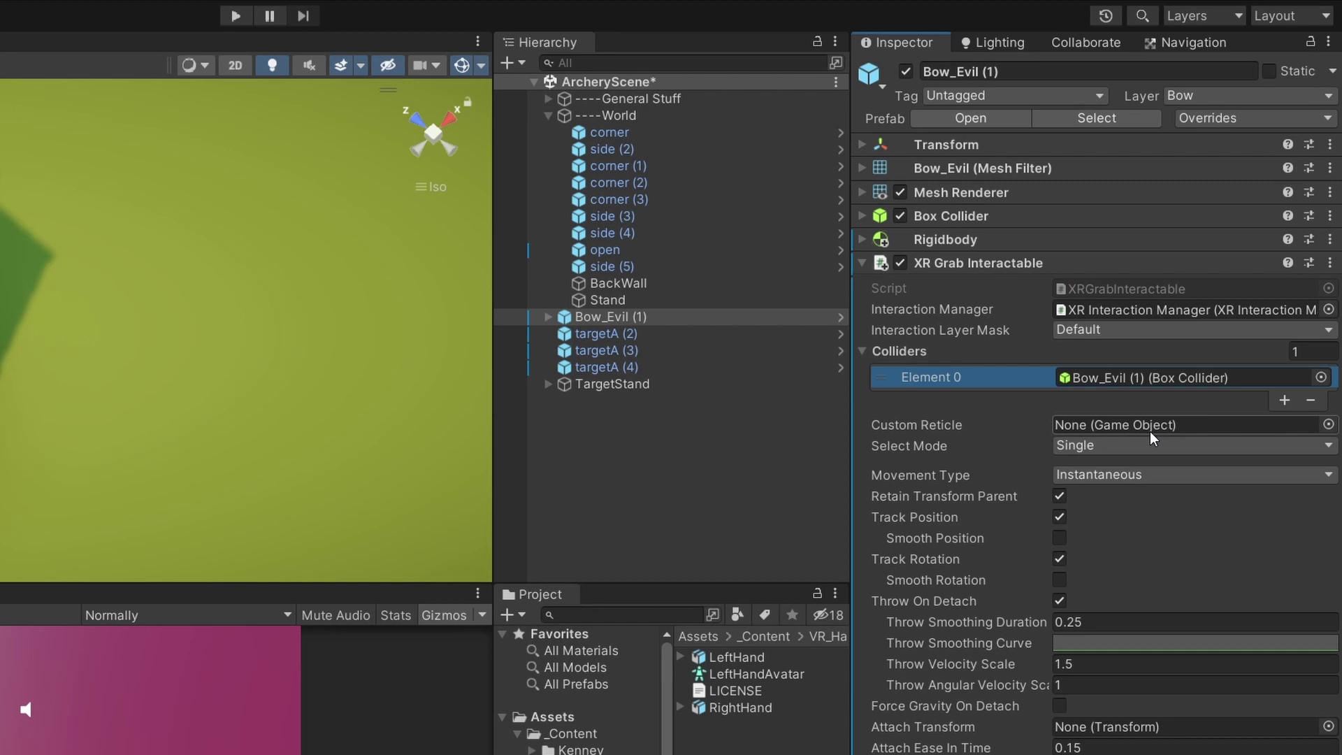